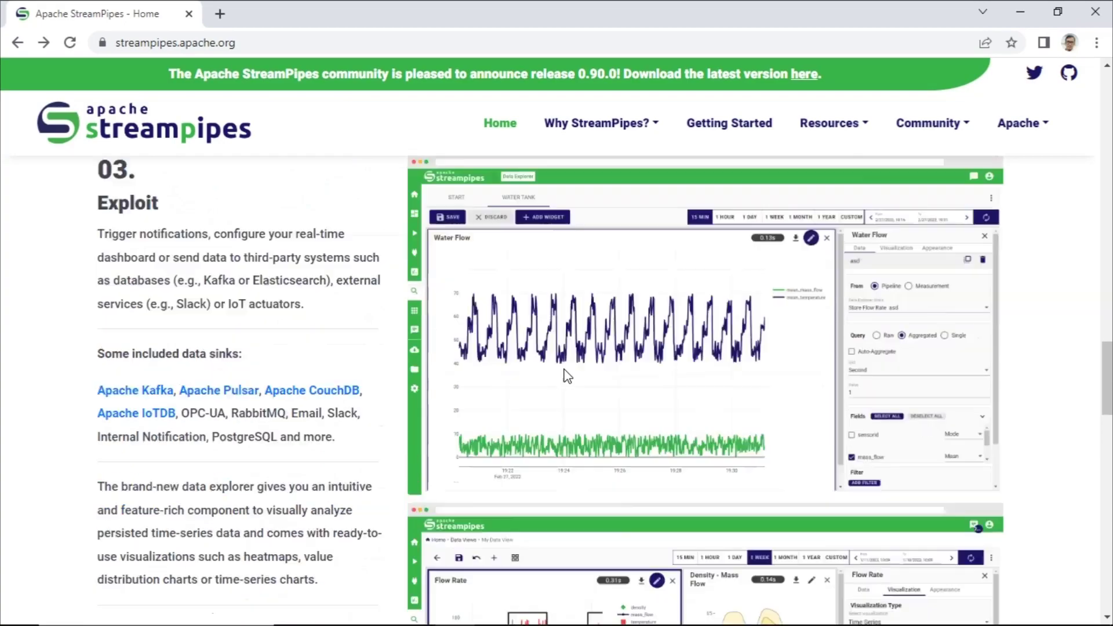
Step: Open the Get Started page from the Apache StreamPipes home page in a new tab and switch to it
scroll(568, 377, up, 20)
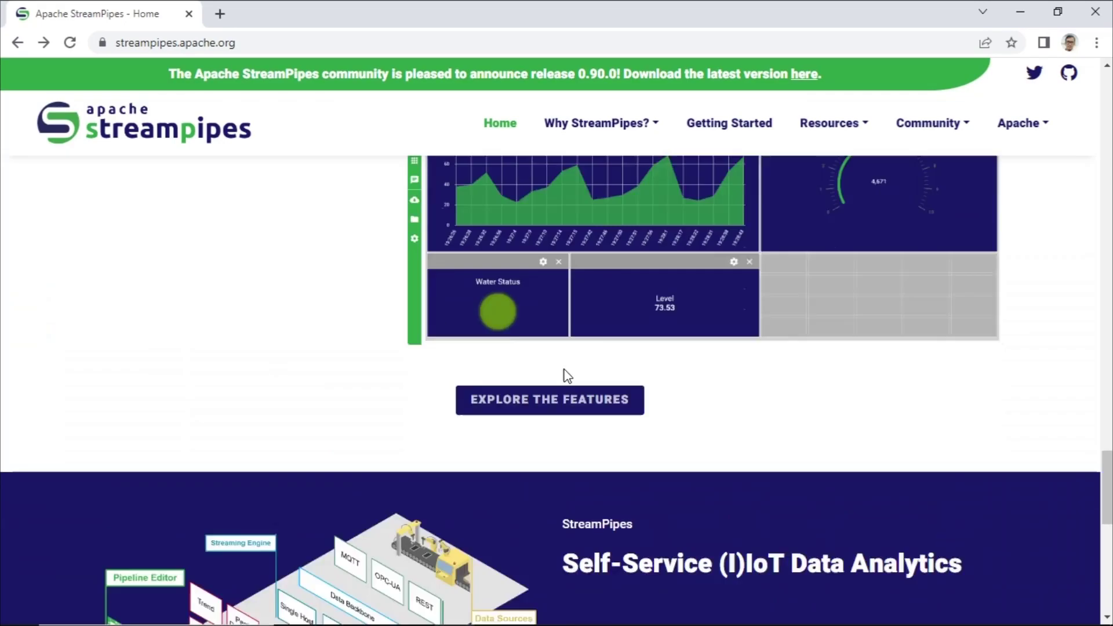
scroll(565, 371, up, 3)
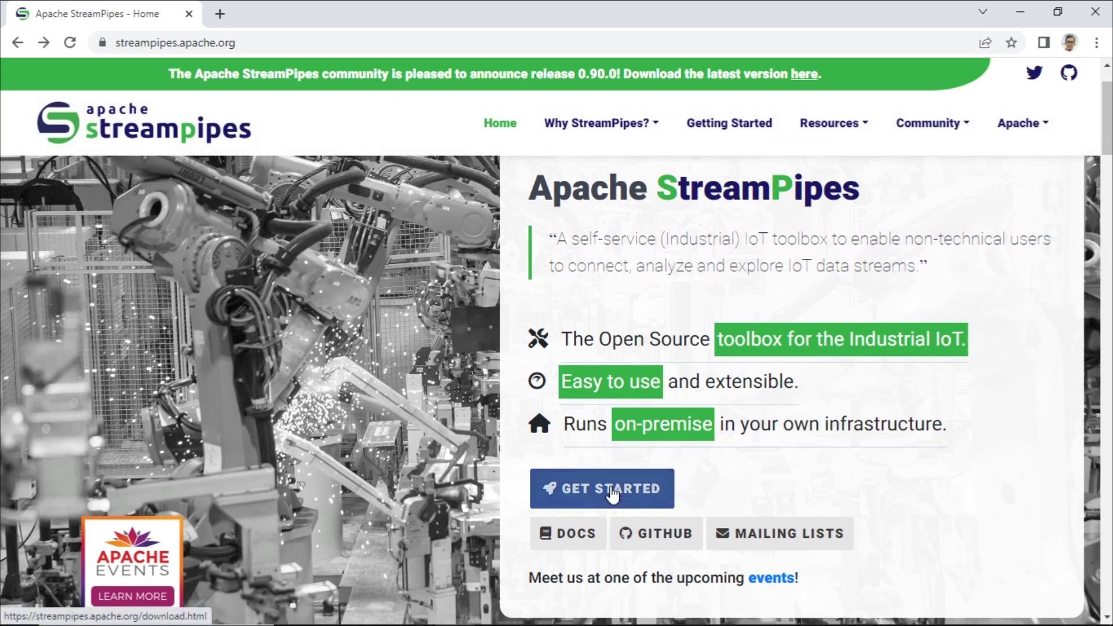
right_click(611, 488)
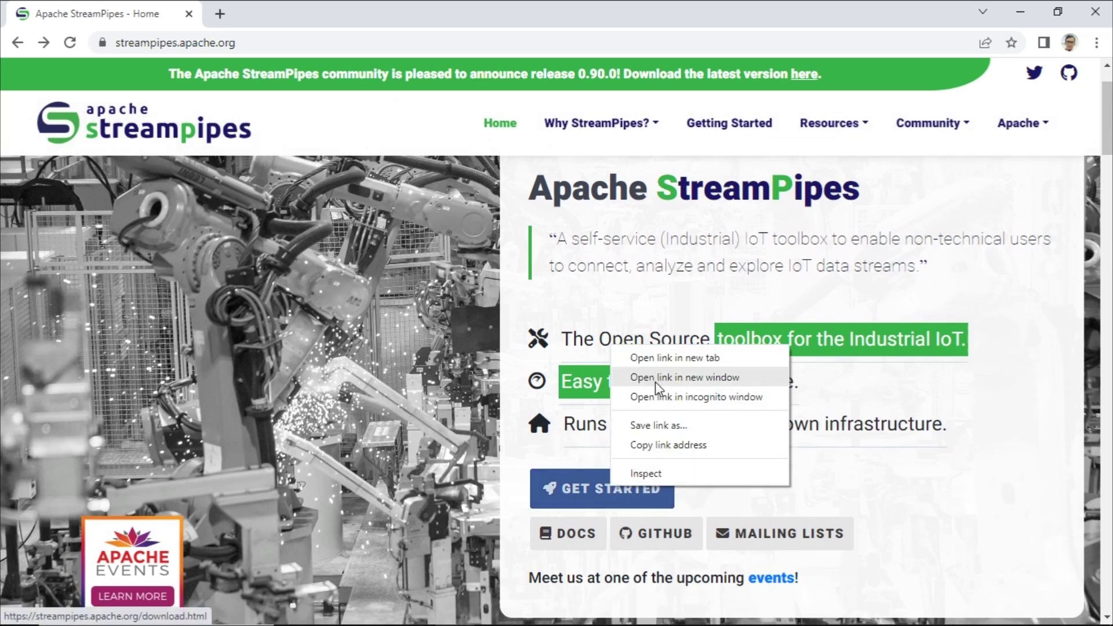
click(659, 359)
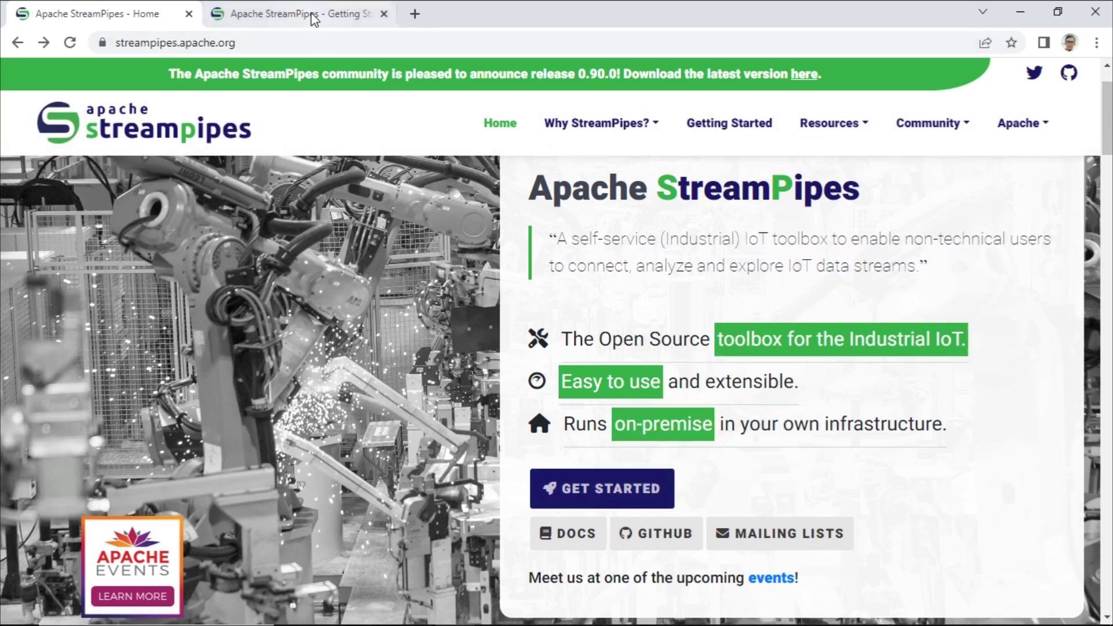
click(311, 12)
Step: Review the Docker prerequisites and the numbered installation steps on the StreamPipes download page
scroll(350, 430, down, 4)
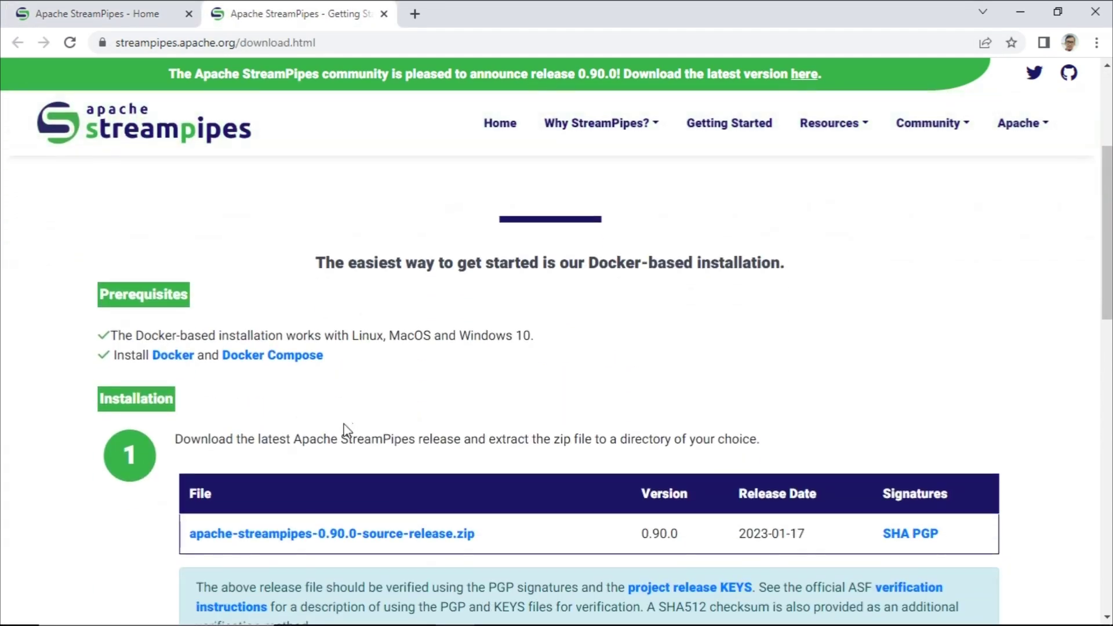
drag(335, 361, 105, 336)
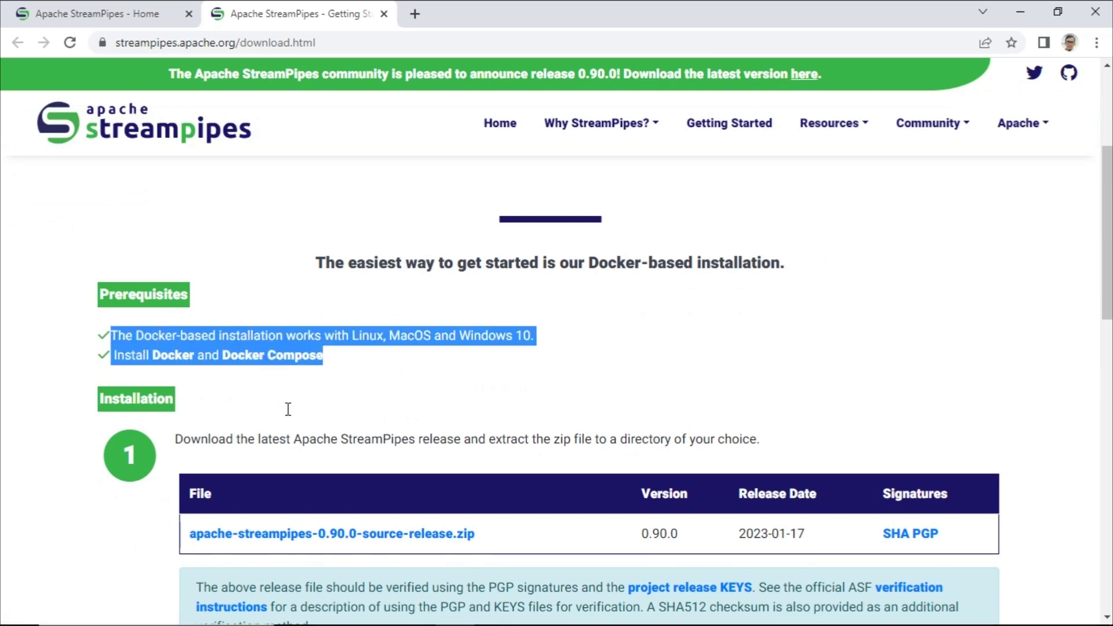
scroll(288, 409, down, 3)
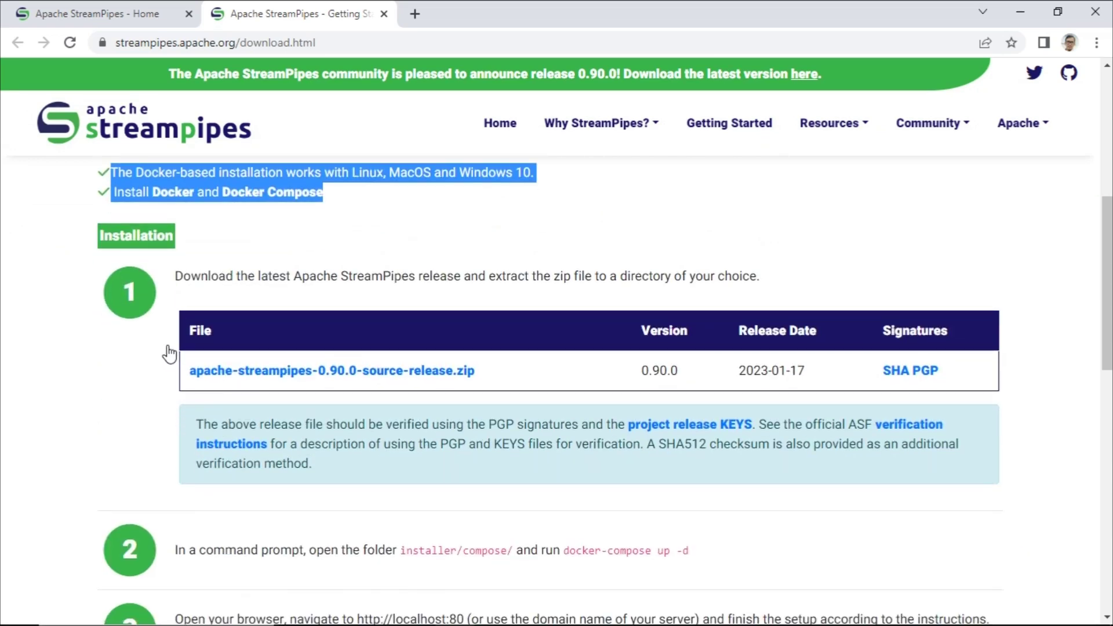
Step: Go back to the StreamPipes home page, open its documentation and go to the Install StreamPipes guide
click(152, 13)
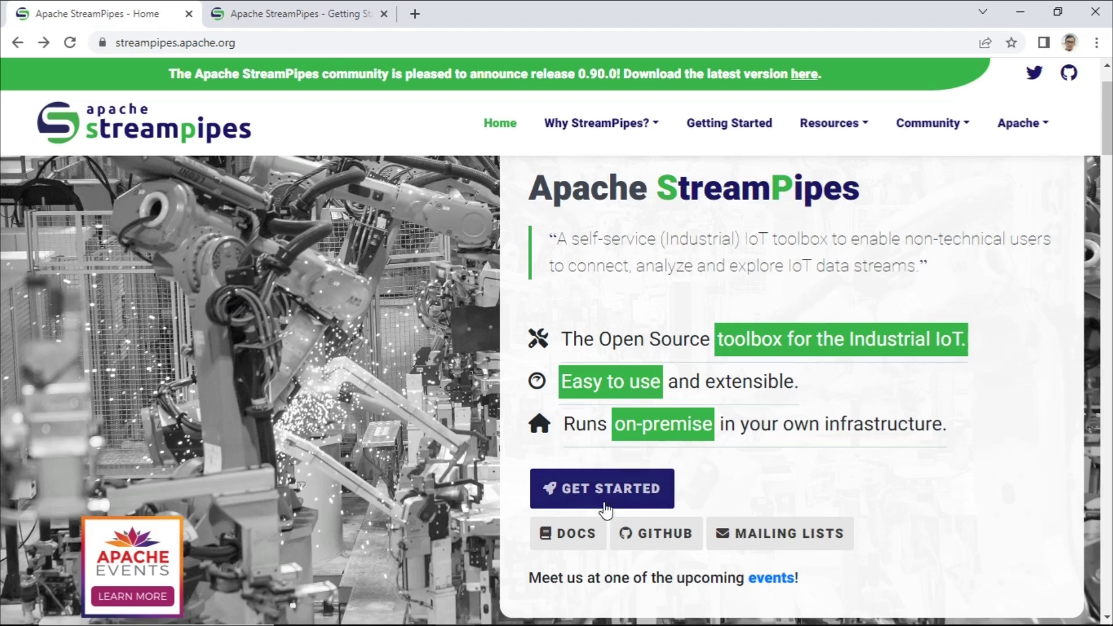
click(577, 534)
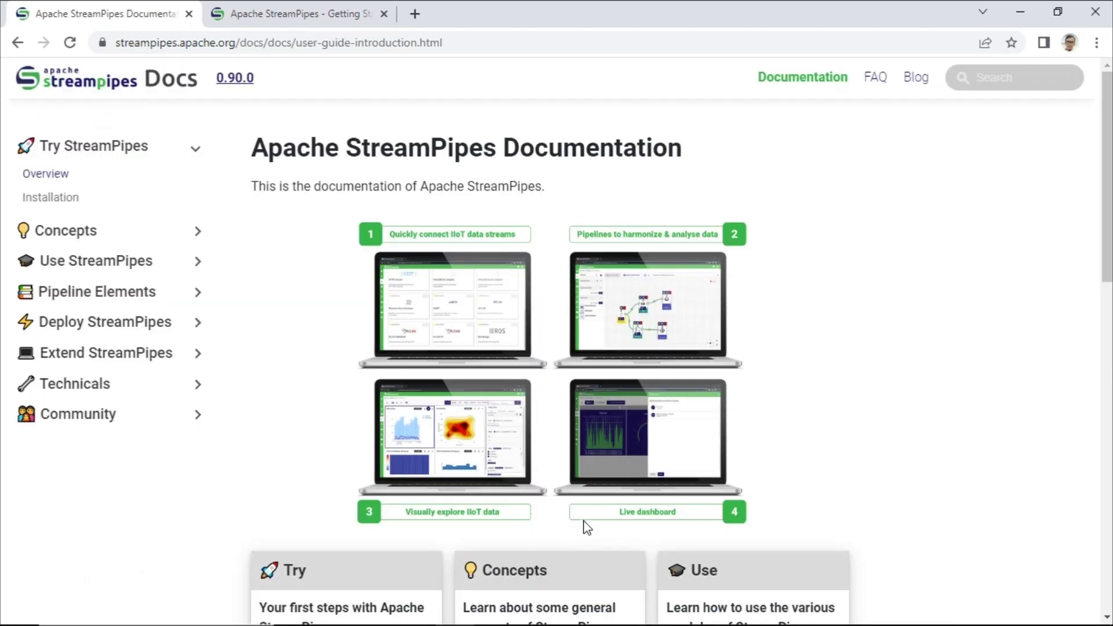
scroll(572, 409, down, 5)
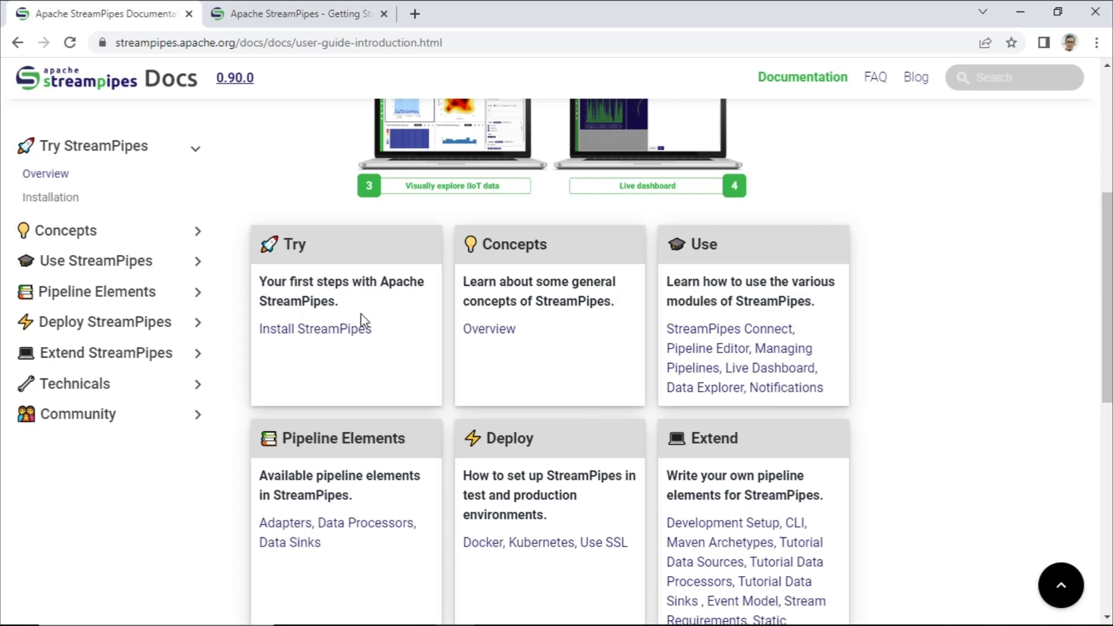
click(356, 331)
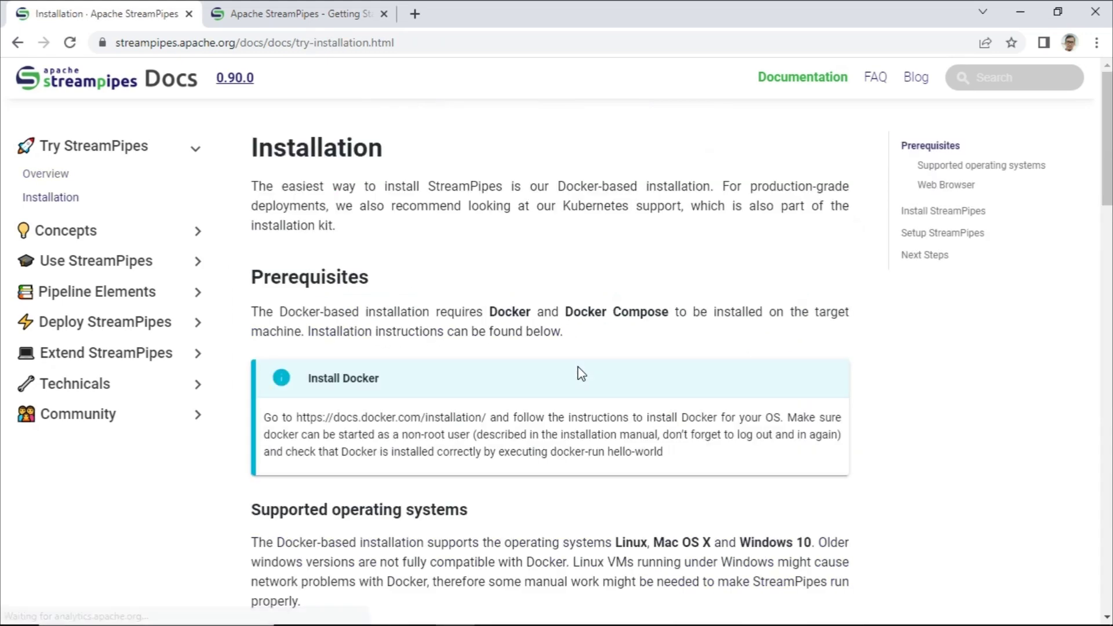
Step: Read through the guide's prerequisites, supported operating systems and StreamPipes installation instructions
scroll(664, 380, down, 5)
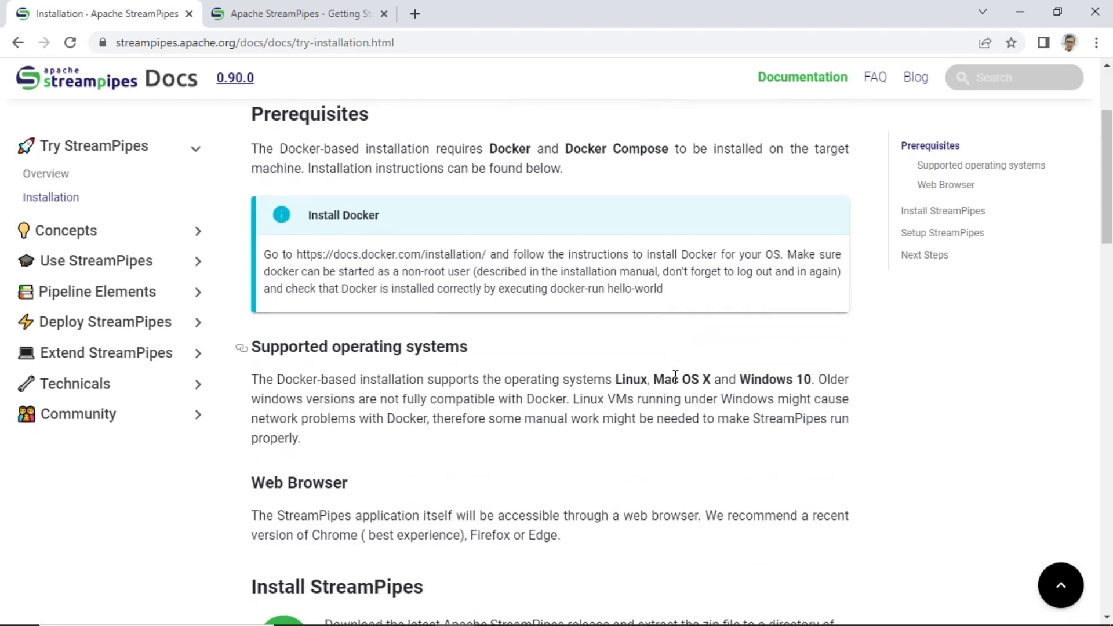
scroll(677, 388, down, 3)
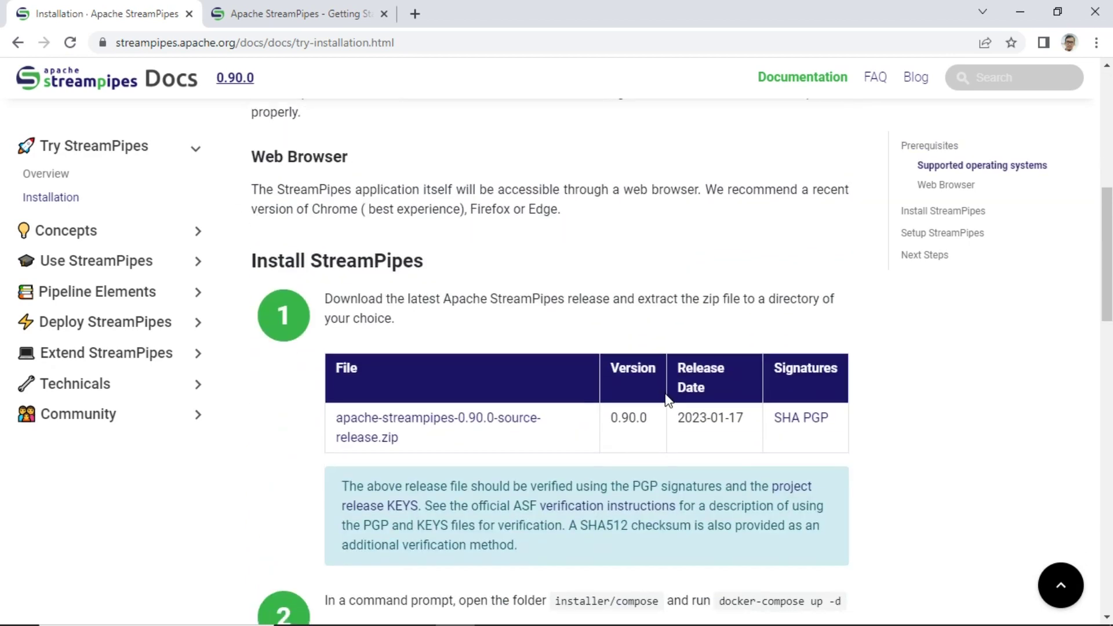
scroll(666, 400, up, 7)
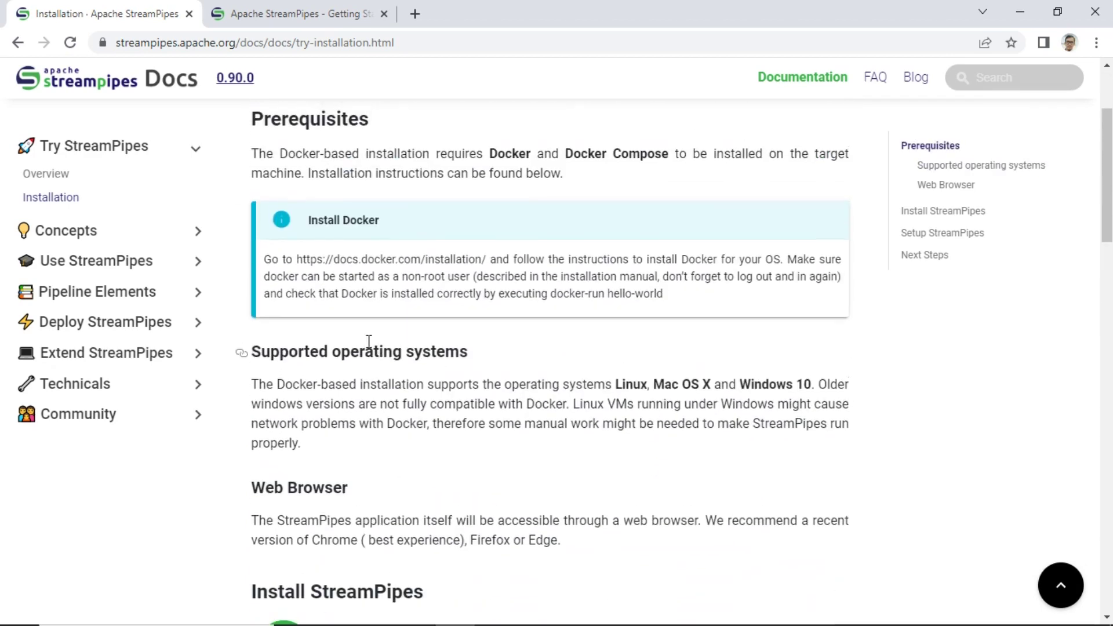
drag(296, 336, 475, 337)
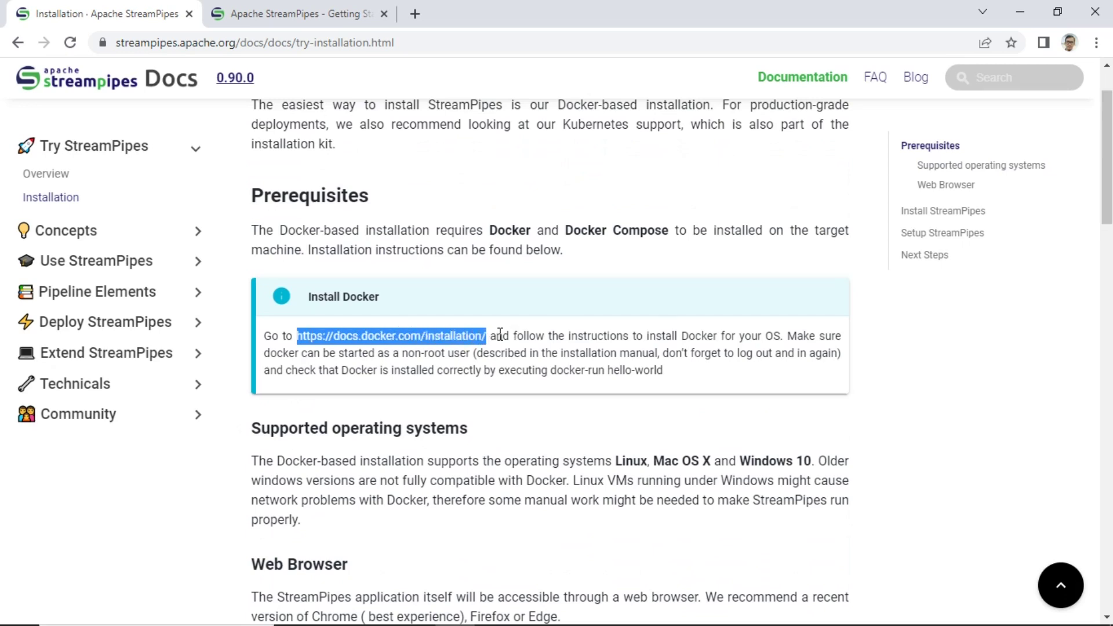
click(415, 14)
text(https://docs.docker.com/installation/)
key(Return)
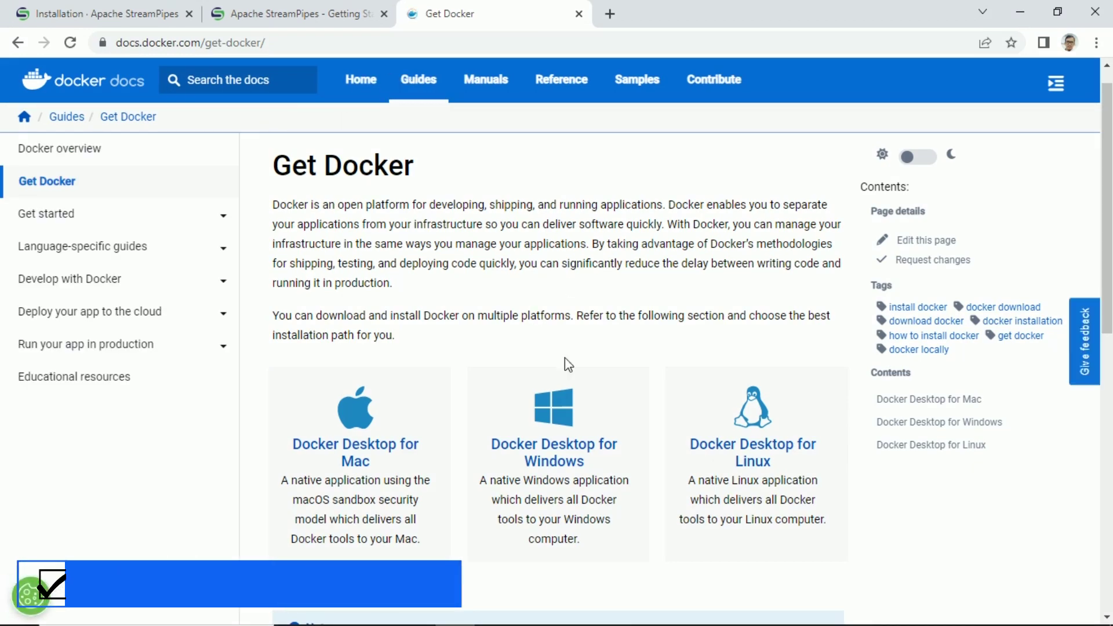
Step: Open the Docker Desktop for Windows installation page and download the Windows installer
scroll(411, 426, down, 1)
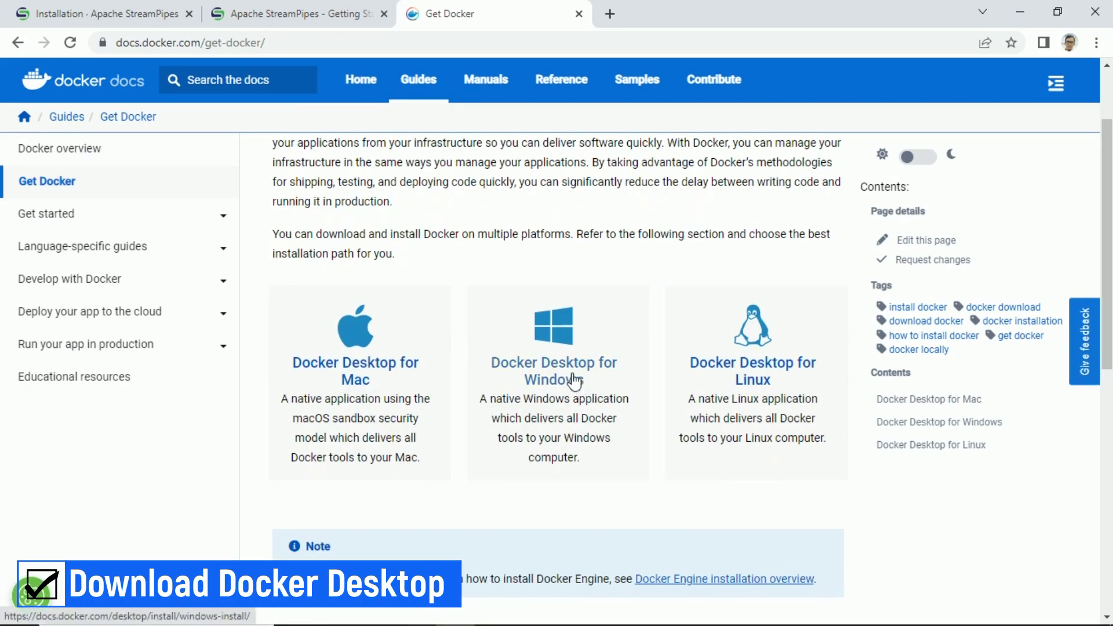
click(574, 381)
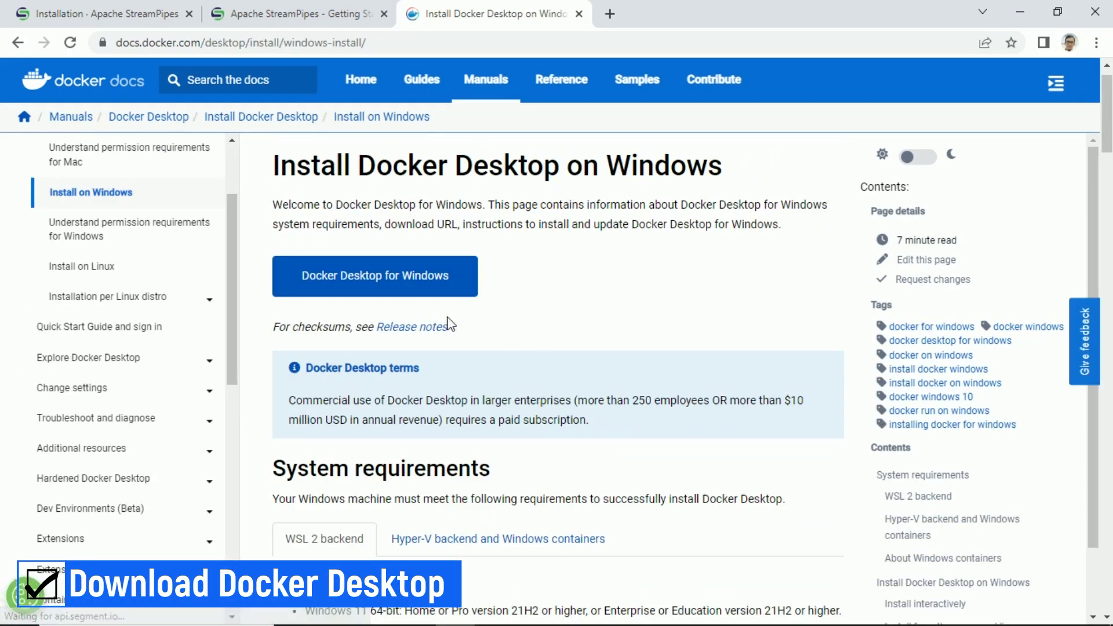
scroll(400, 278, down, 3)
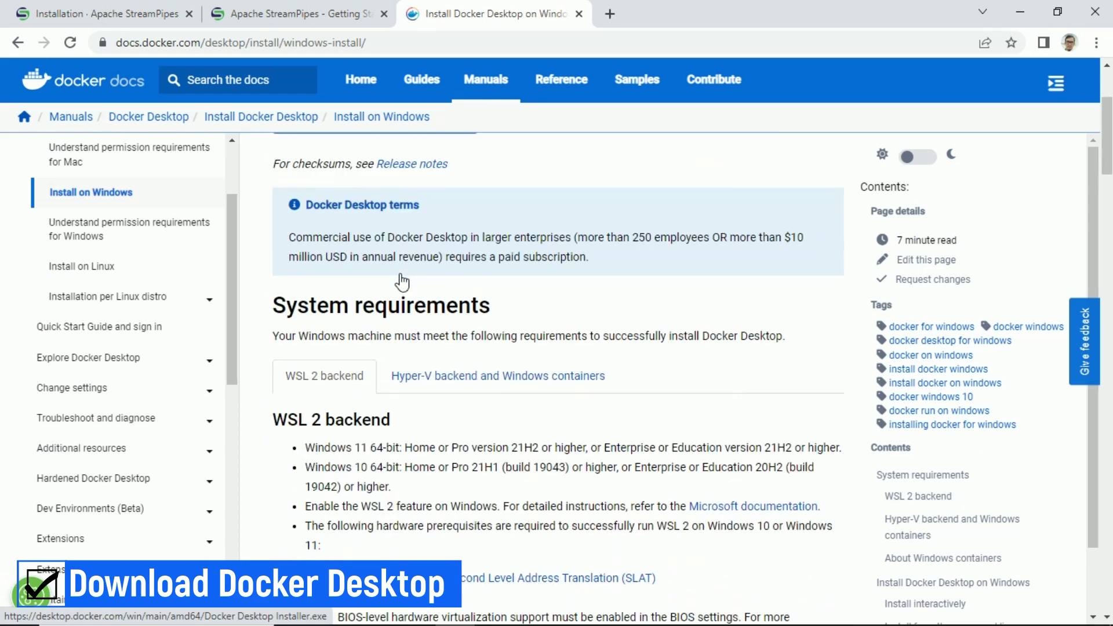
scroll(400, 278, up, 3)
click(401, 279)
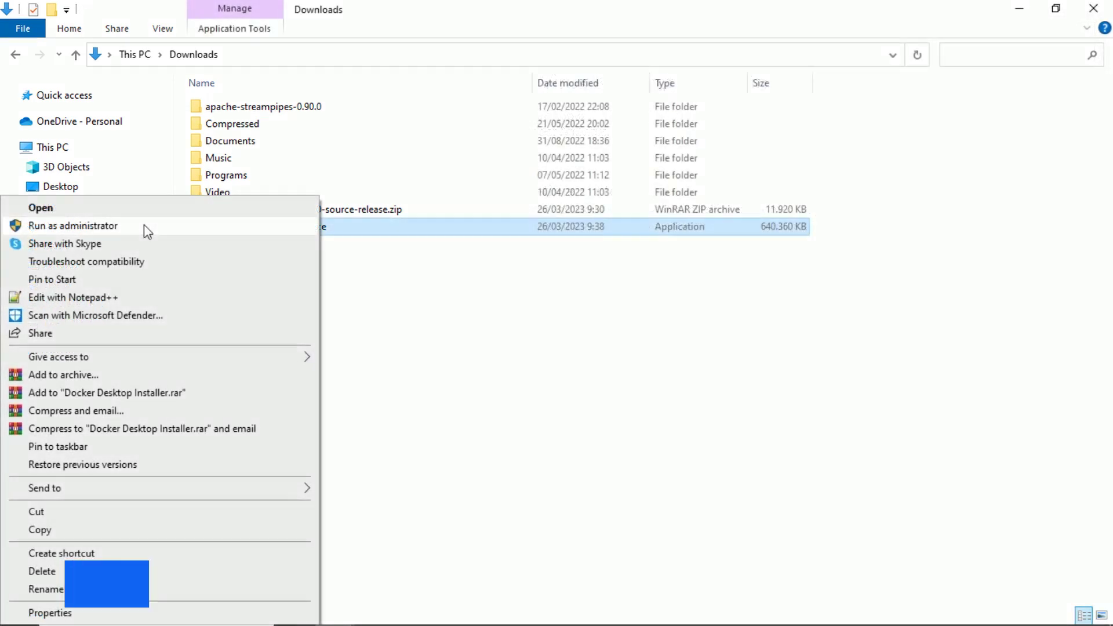
Step: Install Docker Desktop as administrator with WSL 2 and a desktop shortcut enabled, and restart Windows to complete it
click(148, 232)
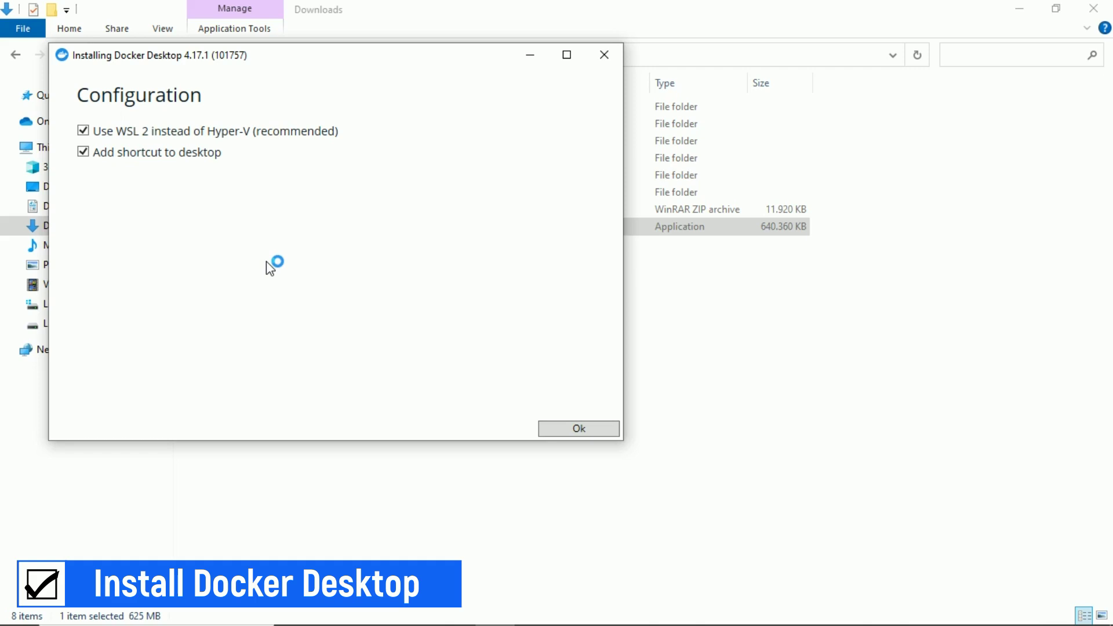
click(576, 432)
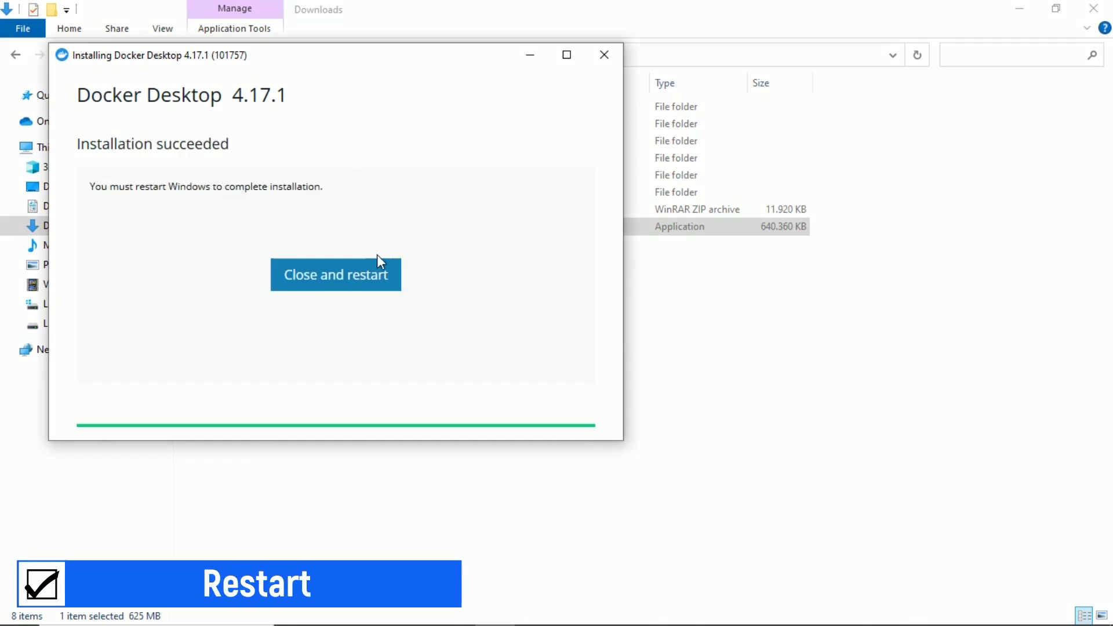
click(360, 275)
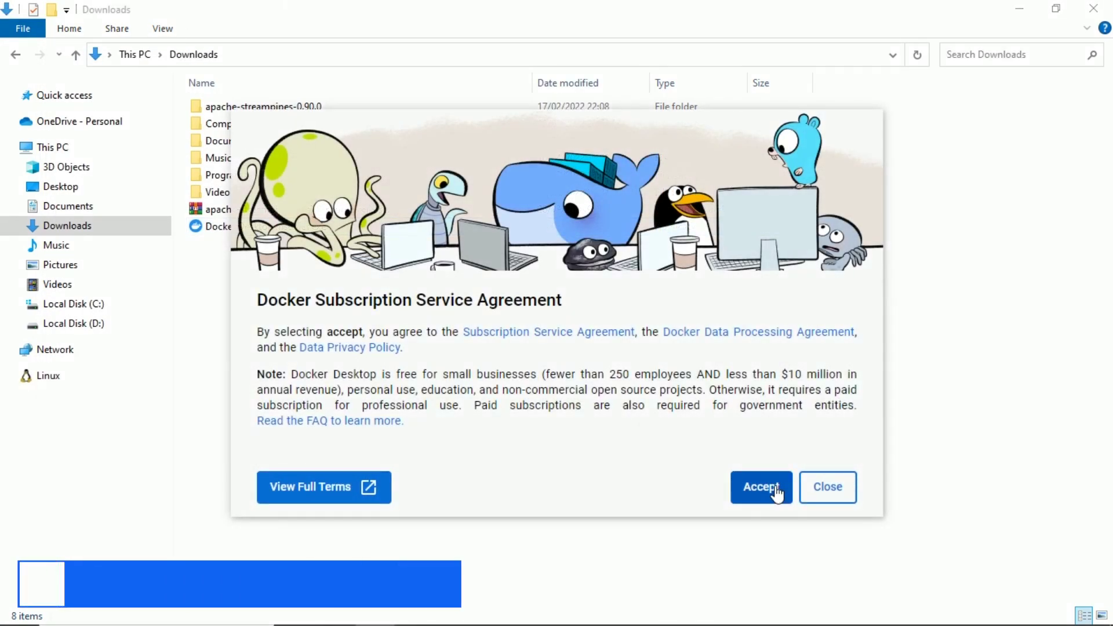
Step: Accept the Docker Subscription Service Agreement and submit the work survey with the role set to Other
click(777, 492)
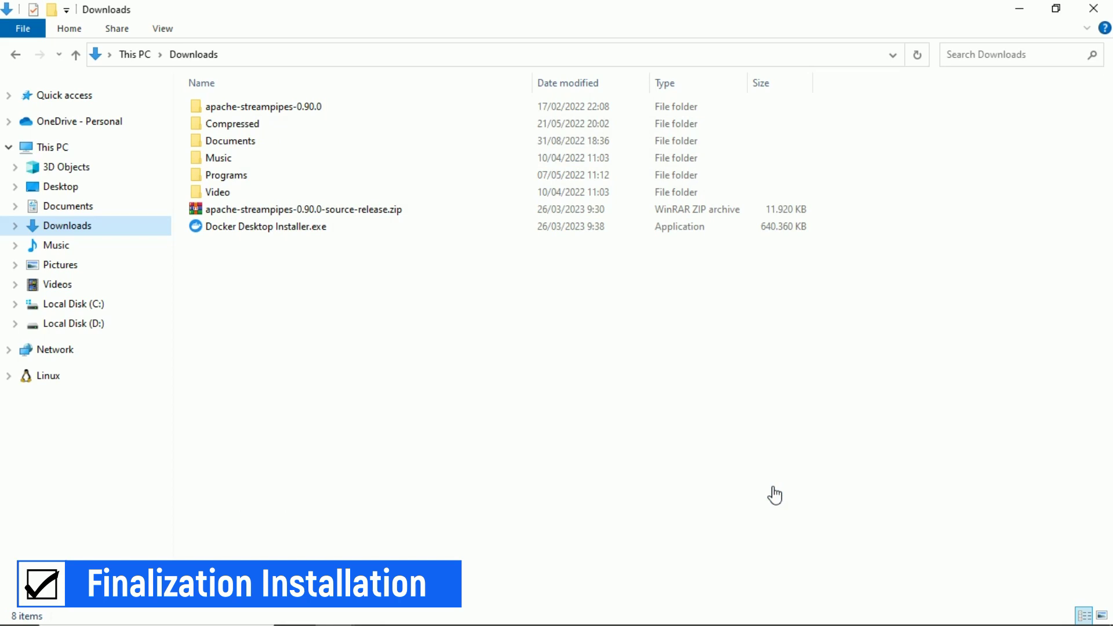
click(725, 243)
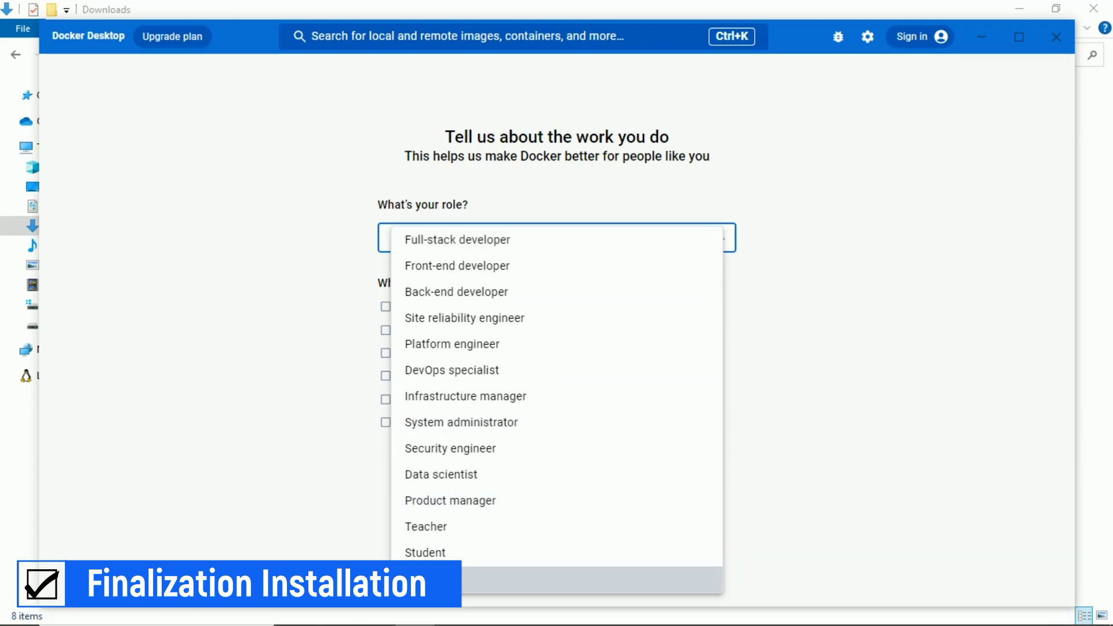
click(461, 569)
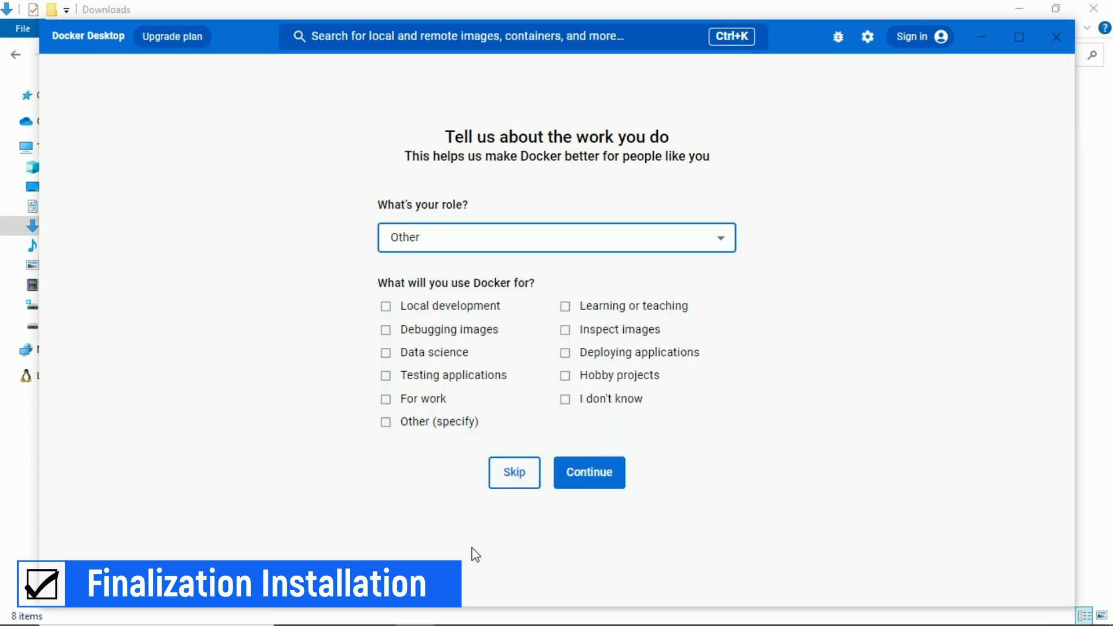
click(587, 474)
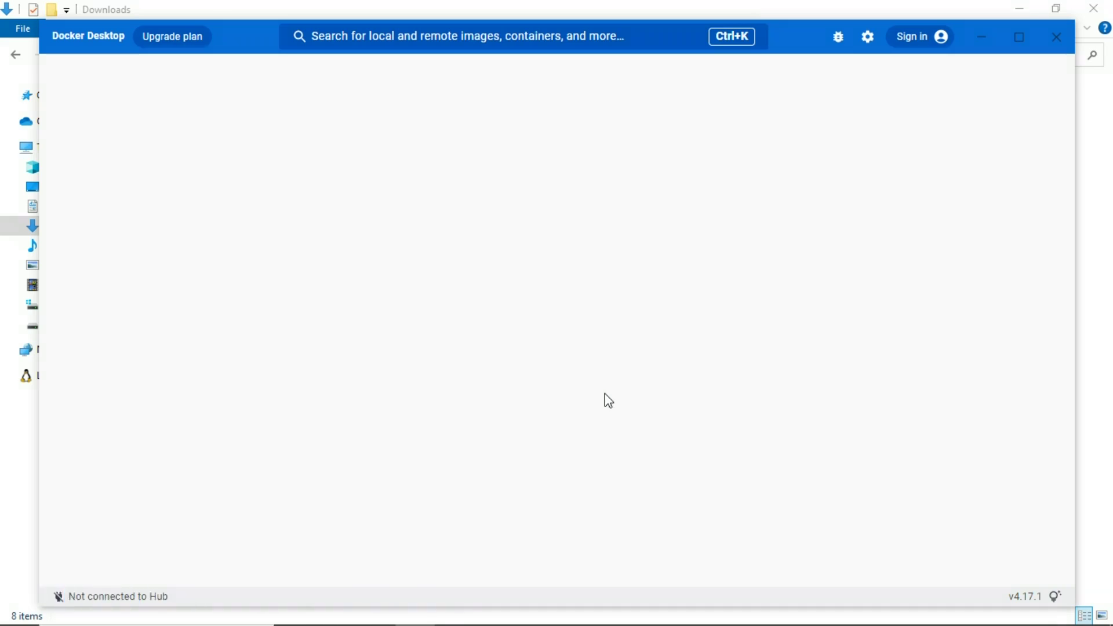
Step: Check the Docker icon among the hidden system tray icons and return to the Docker Desktop window
mouse_move(916, 620)
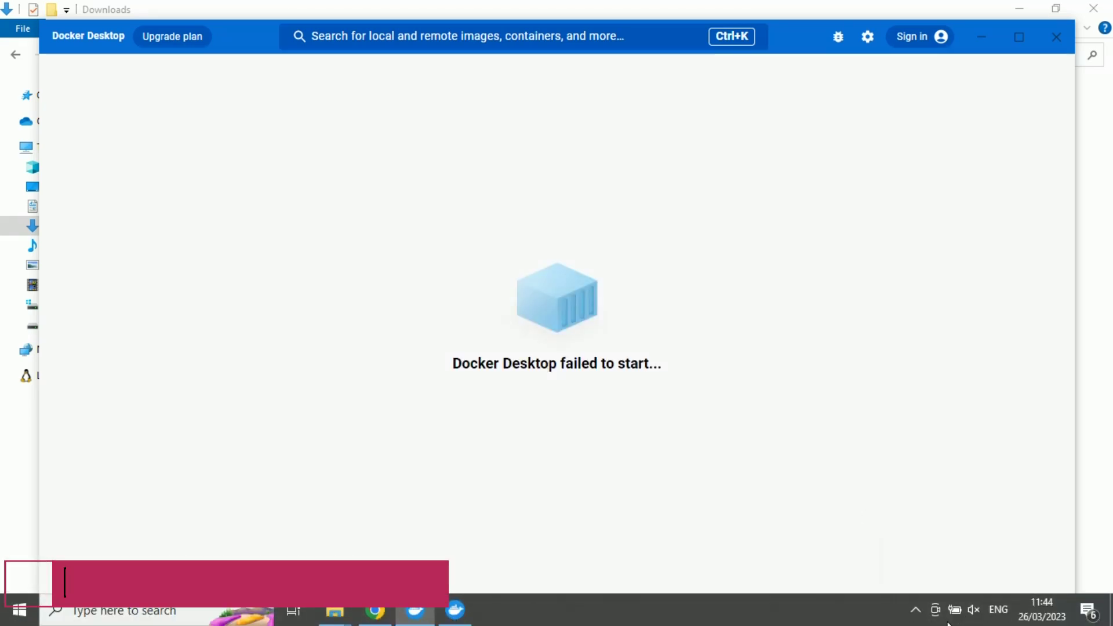
click(916, 619)
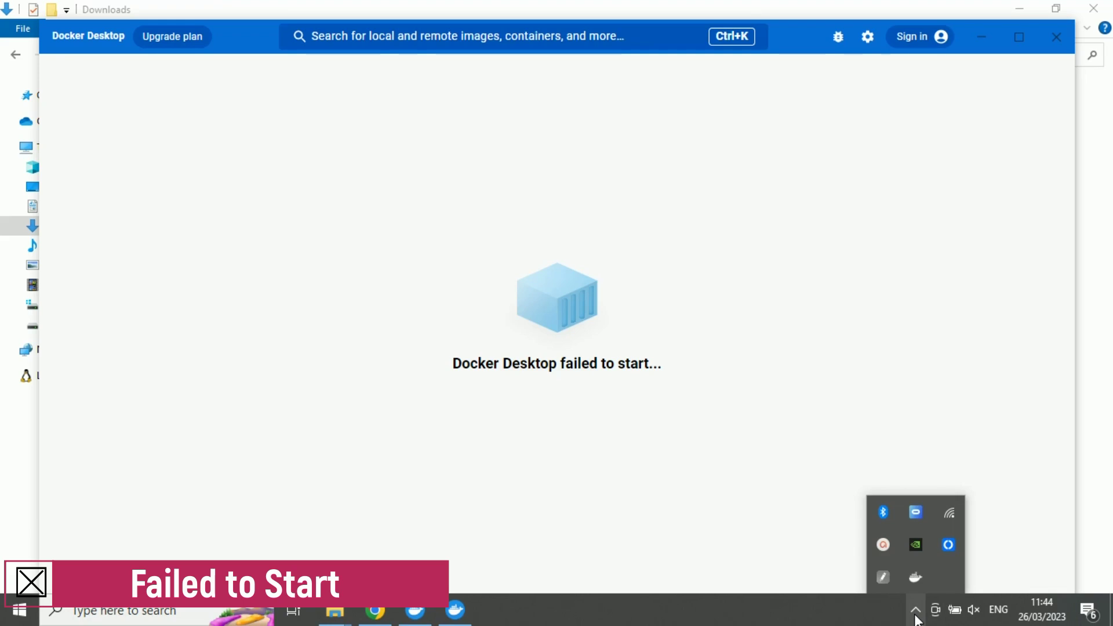
click(844, 394)
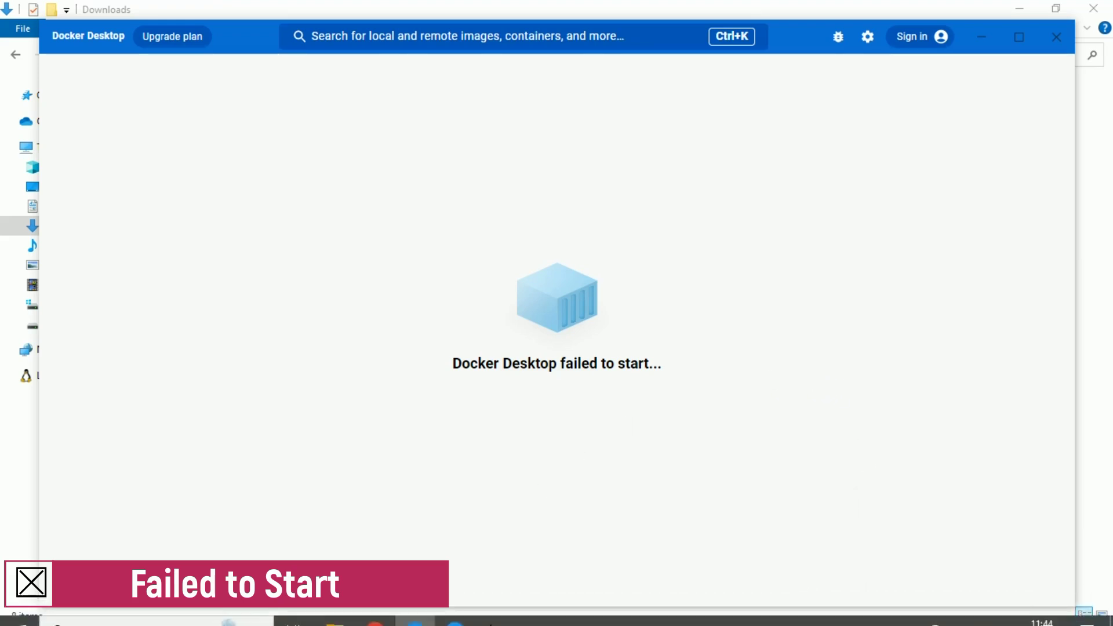
click(797, 436)
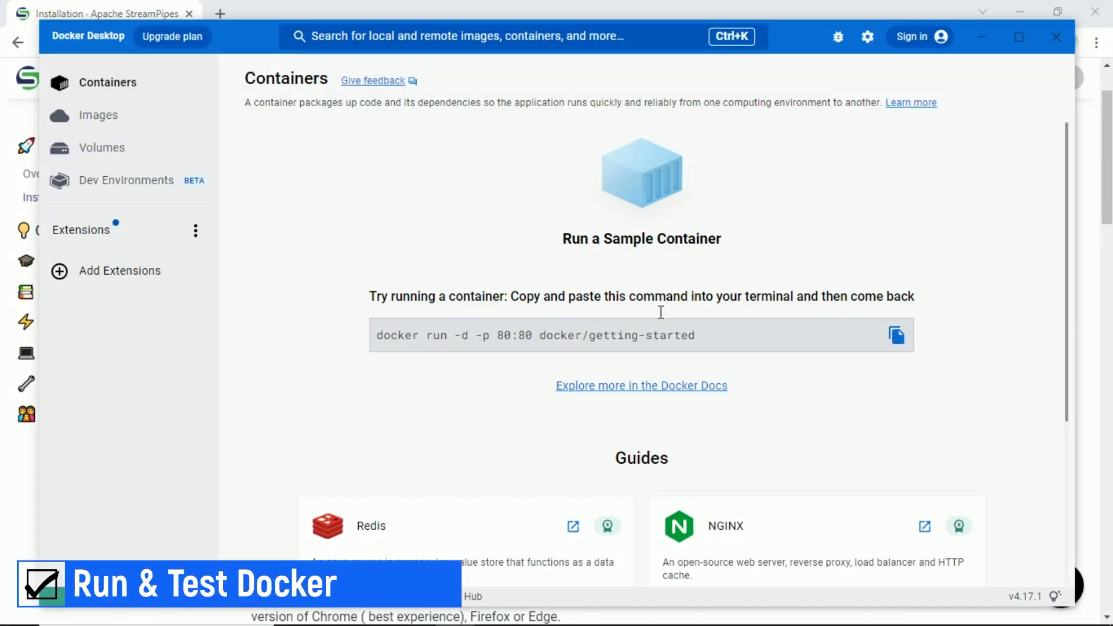
Step: Copy the sample command "docker run -d -p 80:80 docker/getting-started" and open Command Prompt as administrator
click(895, 338)
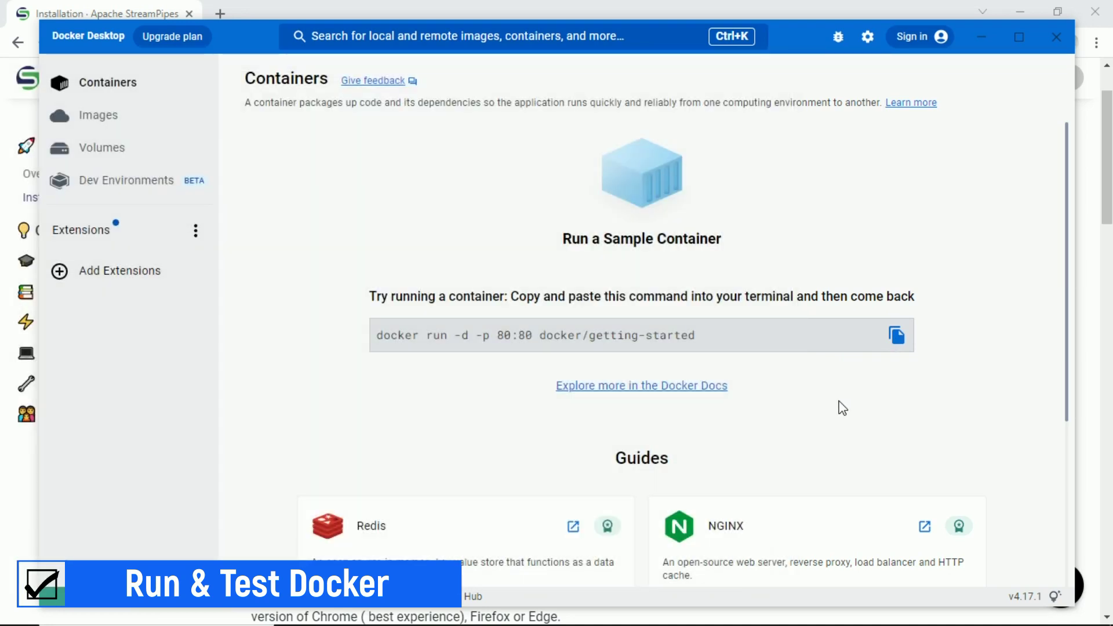
key(super)
text(cmd)
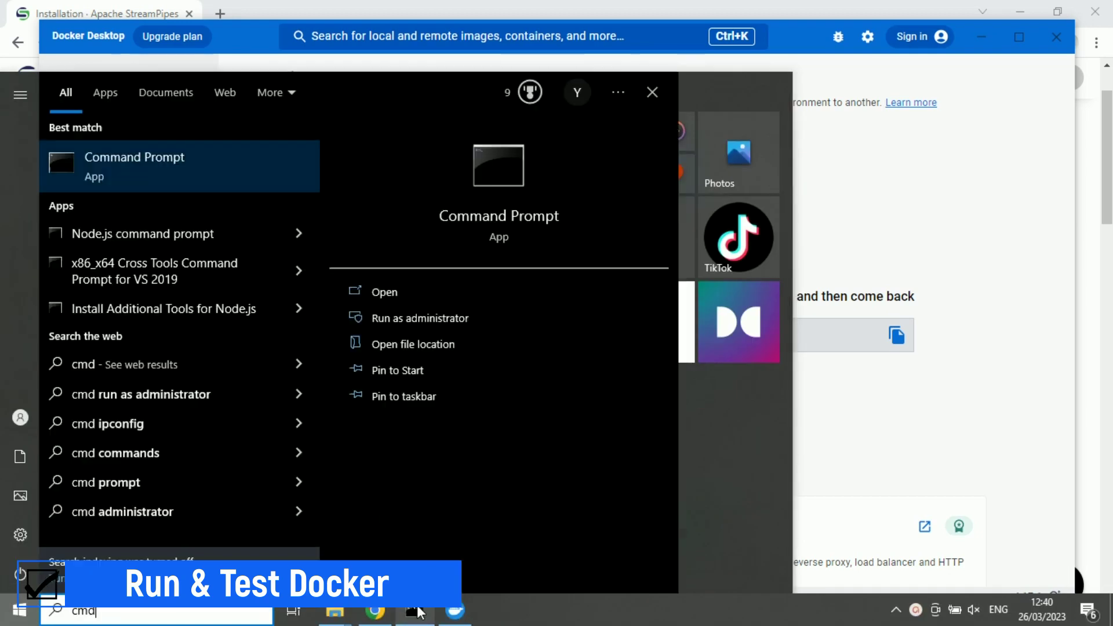
click(465, 319)
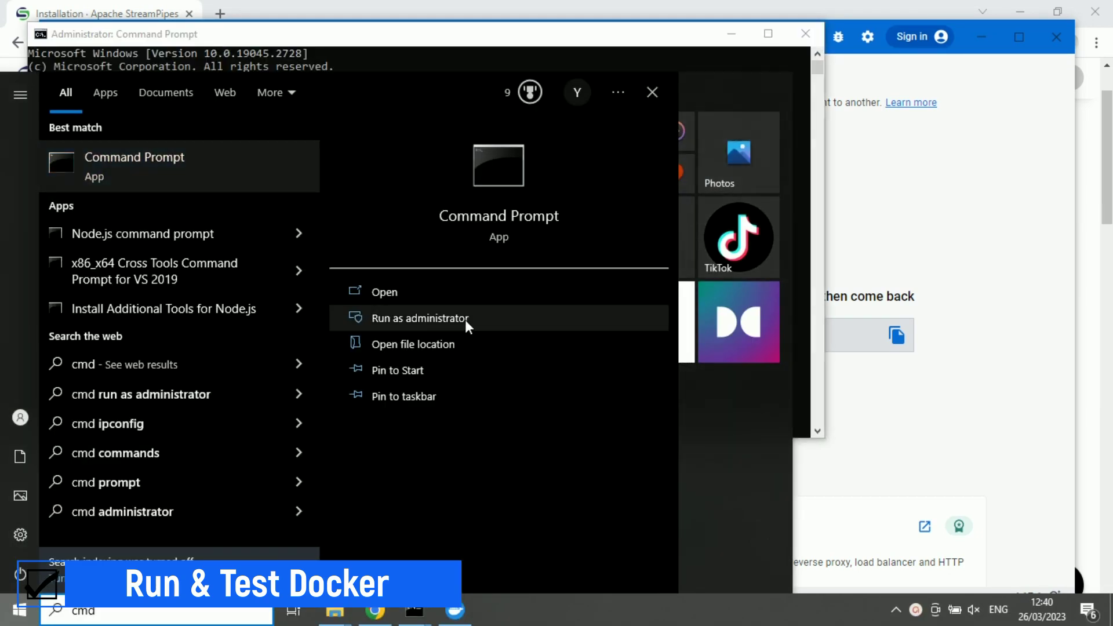
click(517, 47)
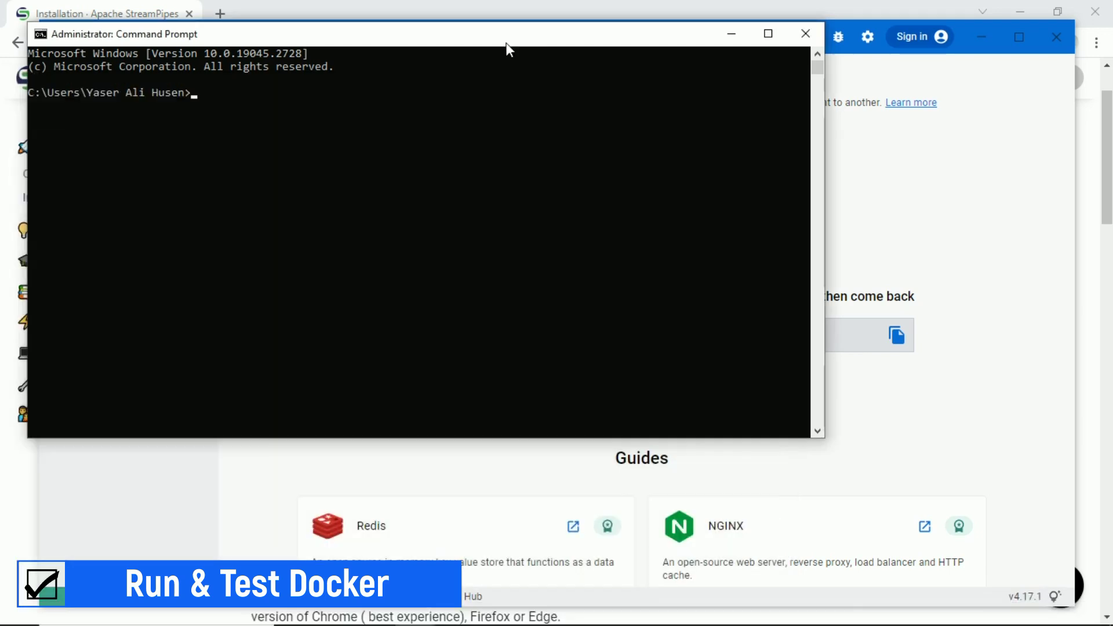
Step: Run "docker run -d -p 80:80 docker/getting-started" in Command Prompt and check its progress there and in Docker Desktop
right_click(309, 115)
key(Return)
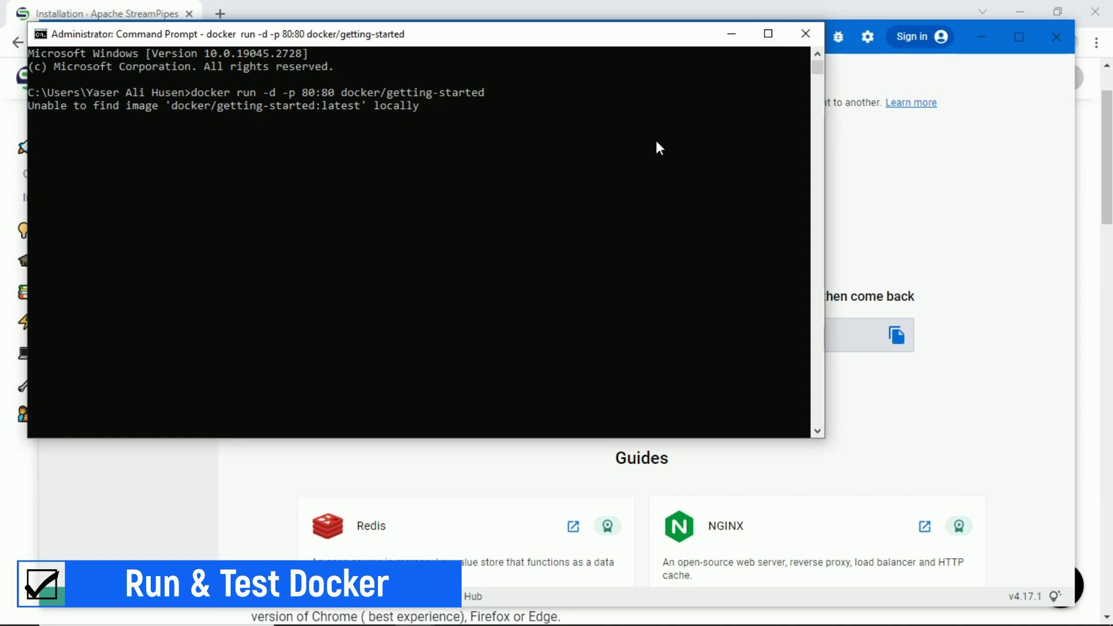
click(966, 212)
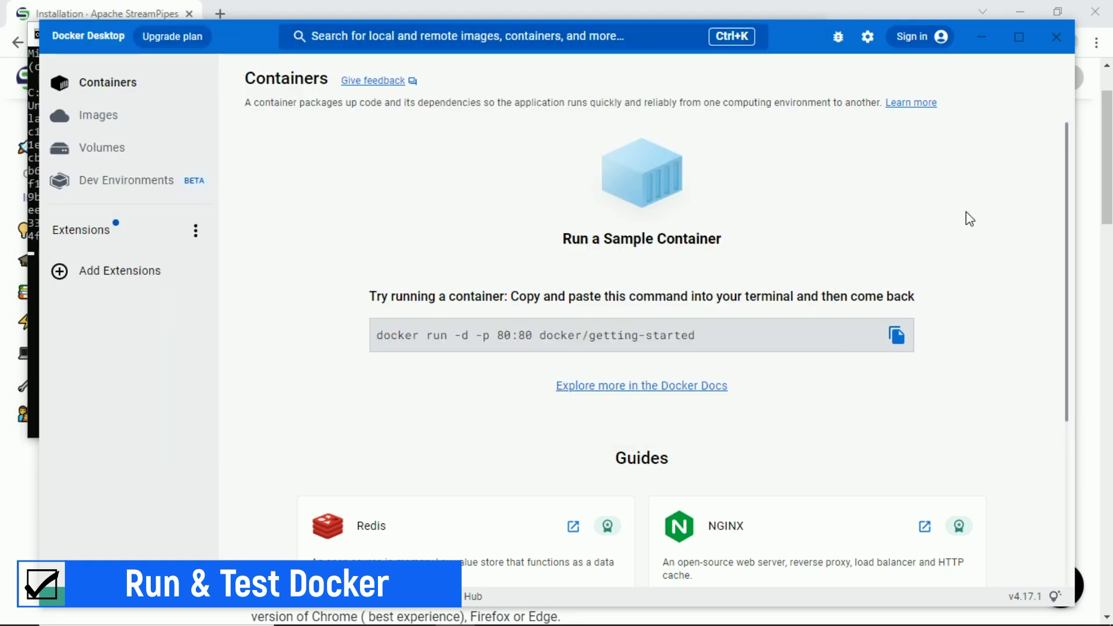
click(33, 69)
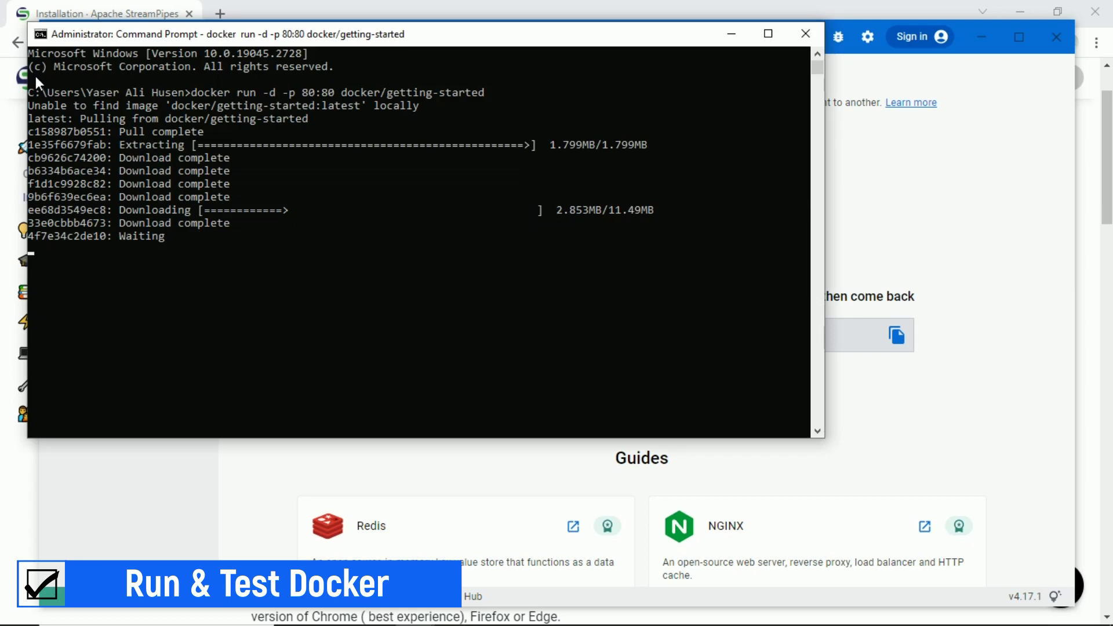
click(34, 75)
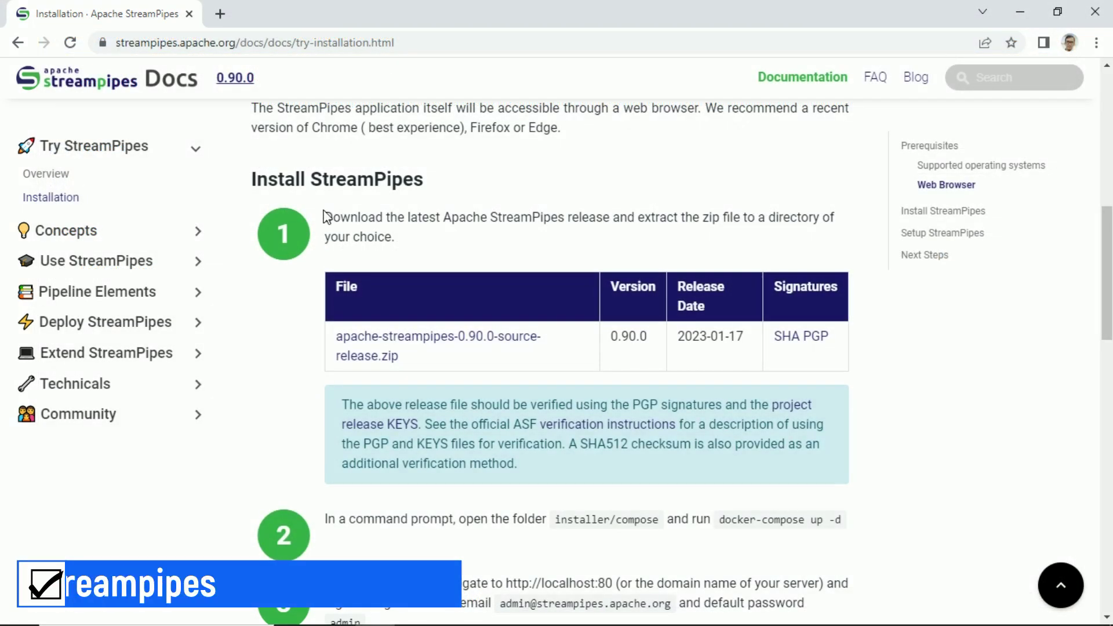
Step: Review the StreamPipes release download and folder instructions, and inspect the apache-streampipes-0.90.0 installer/compose folder in File Explorer
drag(323, 218, 461, 247)
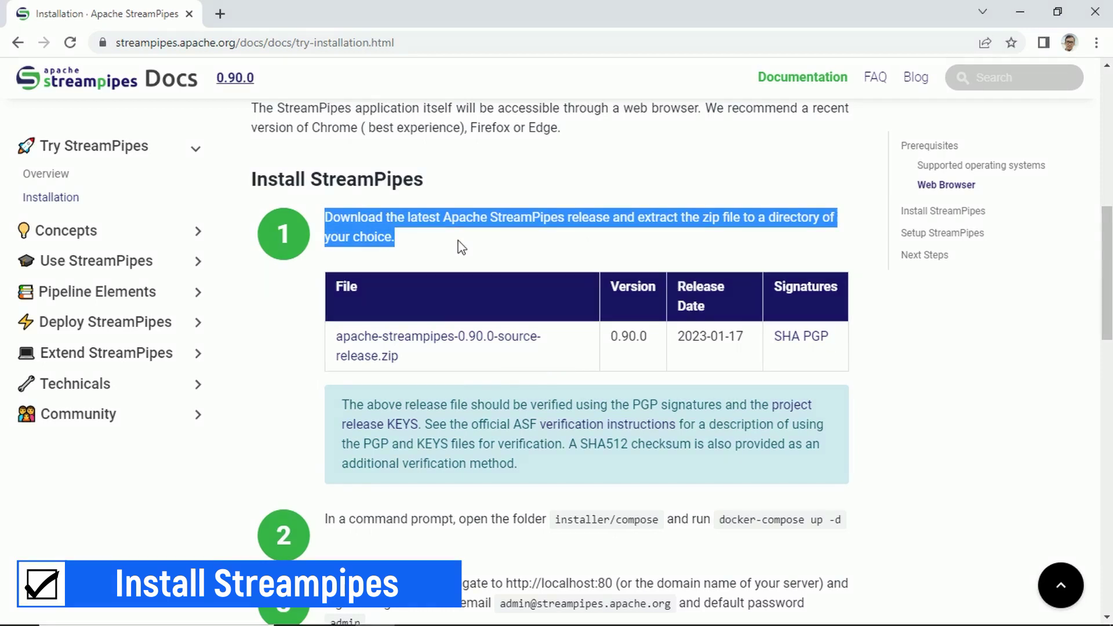
scroll(421, 457, down, 2)
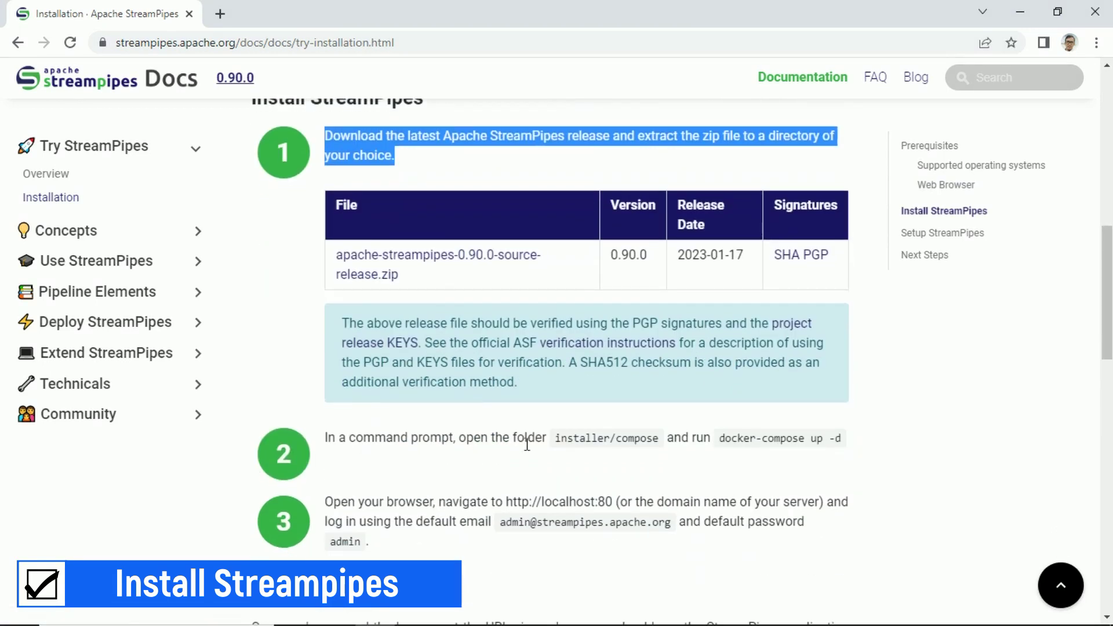
drag(560, 439, 659, 438)
mouse_move(335, 611)
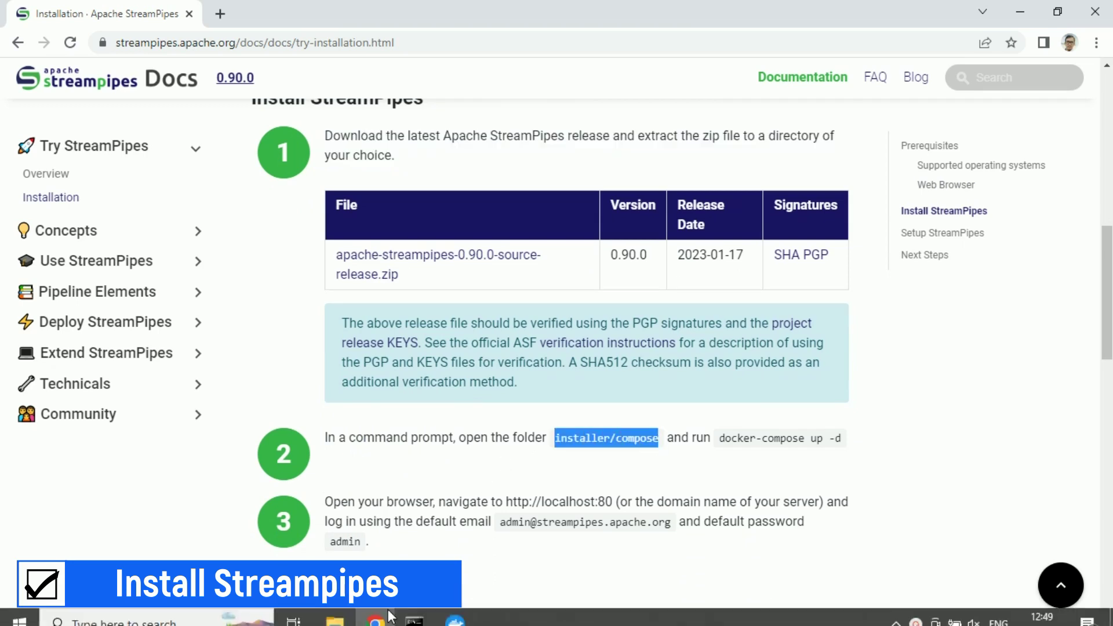
click(164, 524)
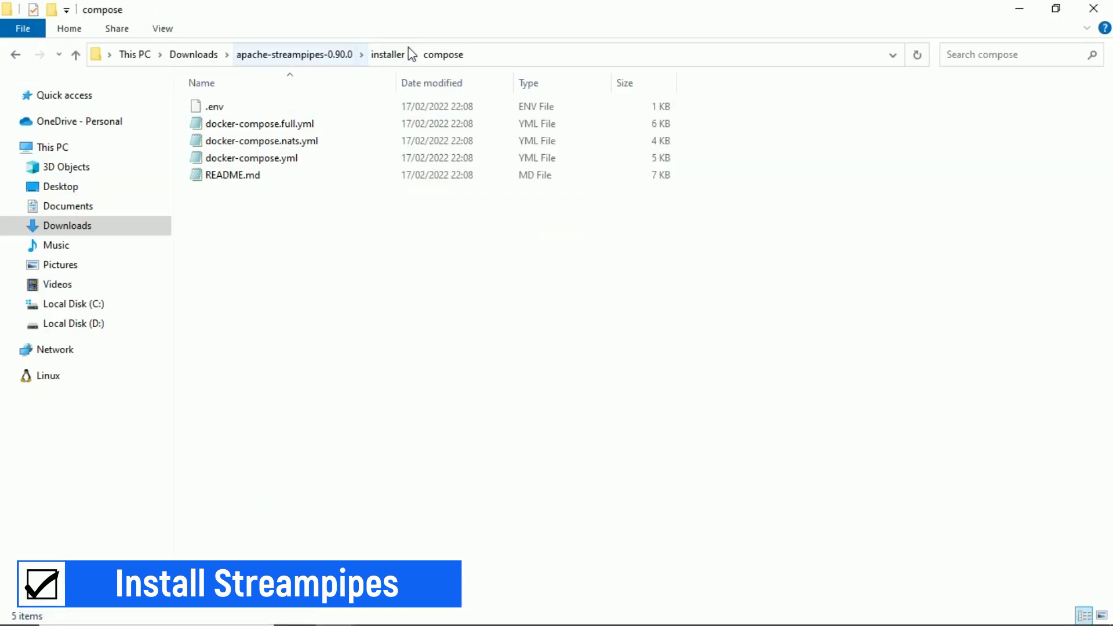
click(493, 56)
click(365, 343)
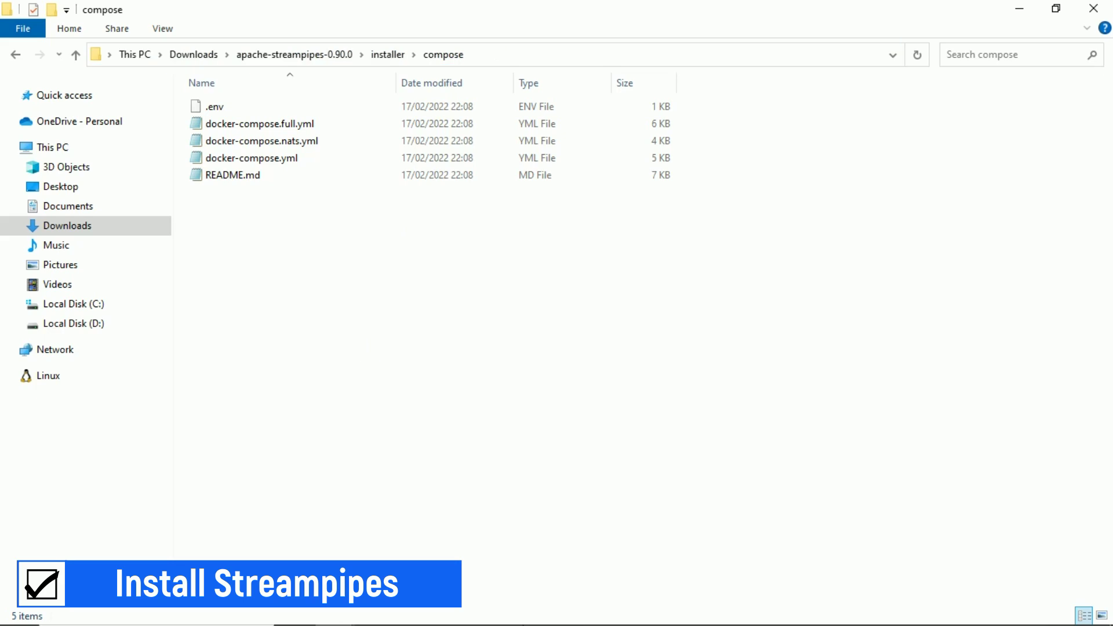
Step: Check the container list in Docker Desktop and the working folder in the administrator Command Prompt
click(458, 612)
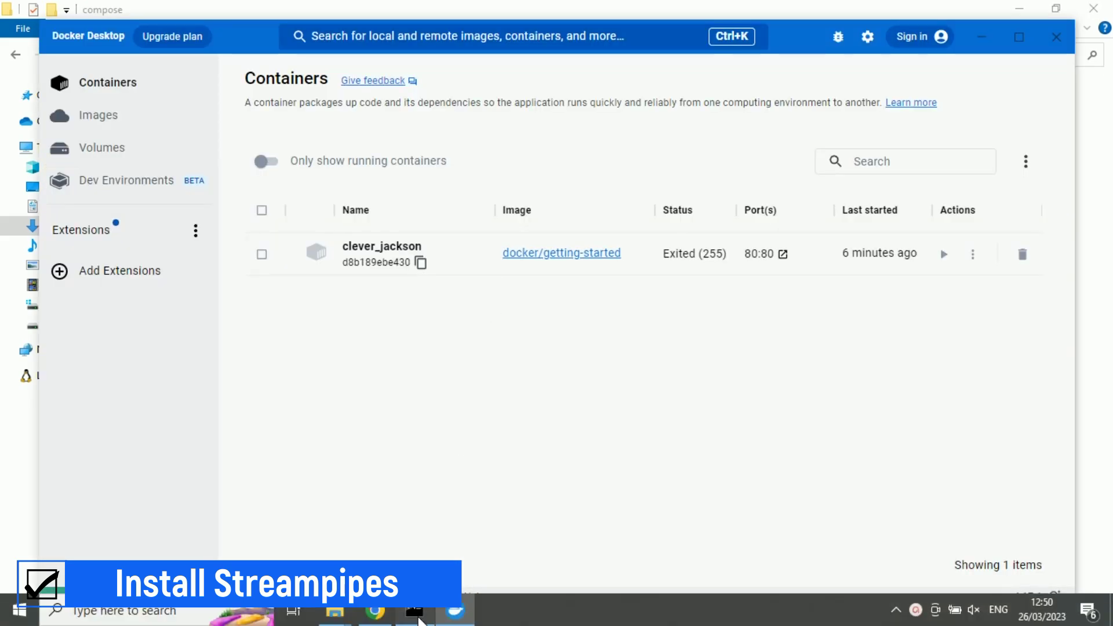
click(414, 611)
click(582, 89)
click(577, 2)
Step: Copy "docker-compose up -d" from the StreamPipes installation page and run it in Command Prompt from the installer\compose folder
click(375, 613)
drag(554, 438, 844, 438)
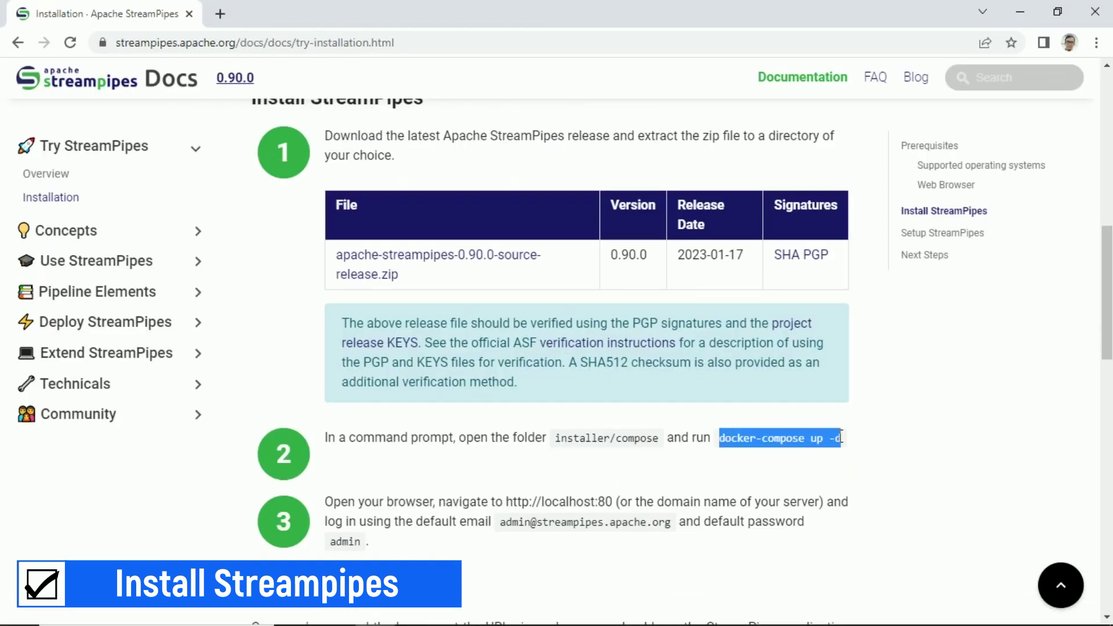
click(899, 436)
click(414, 614)
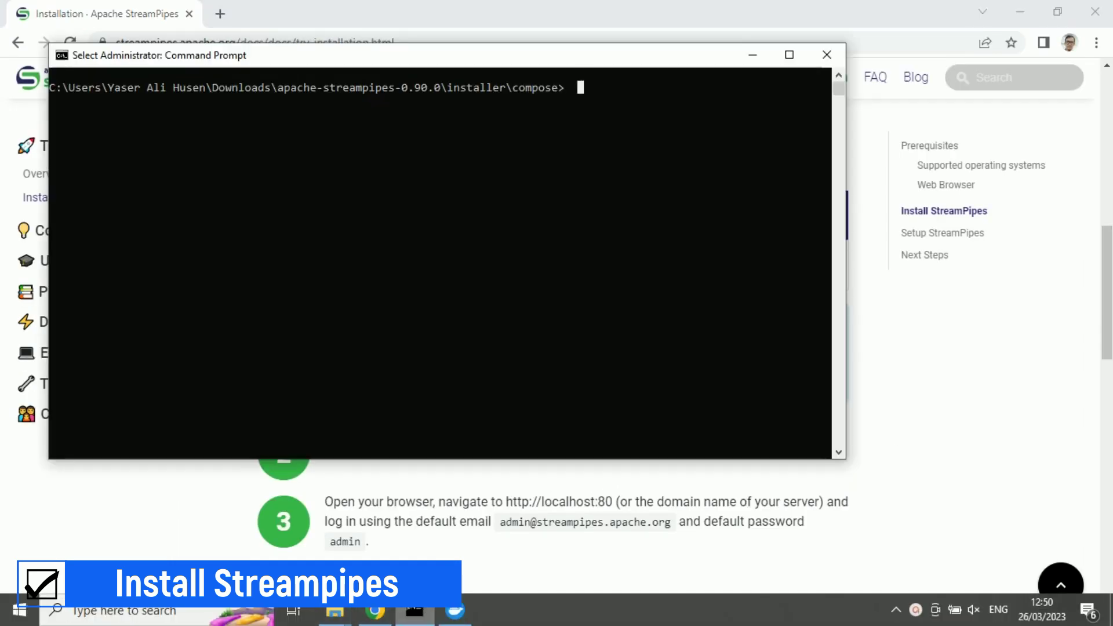
right_click(576, 91)
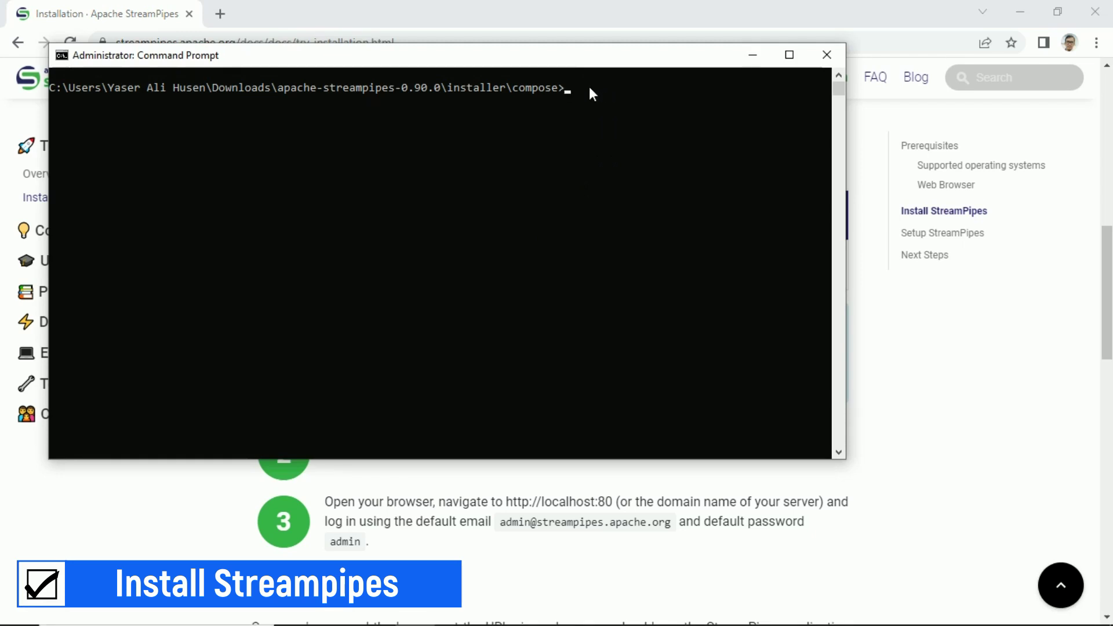
key(Return)
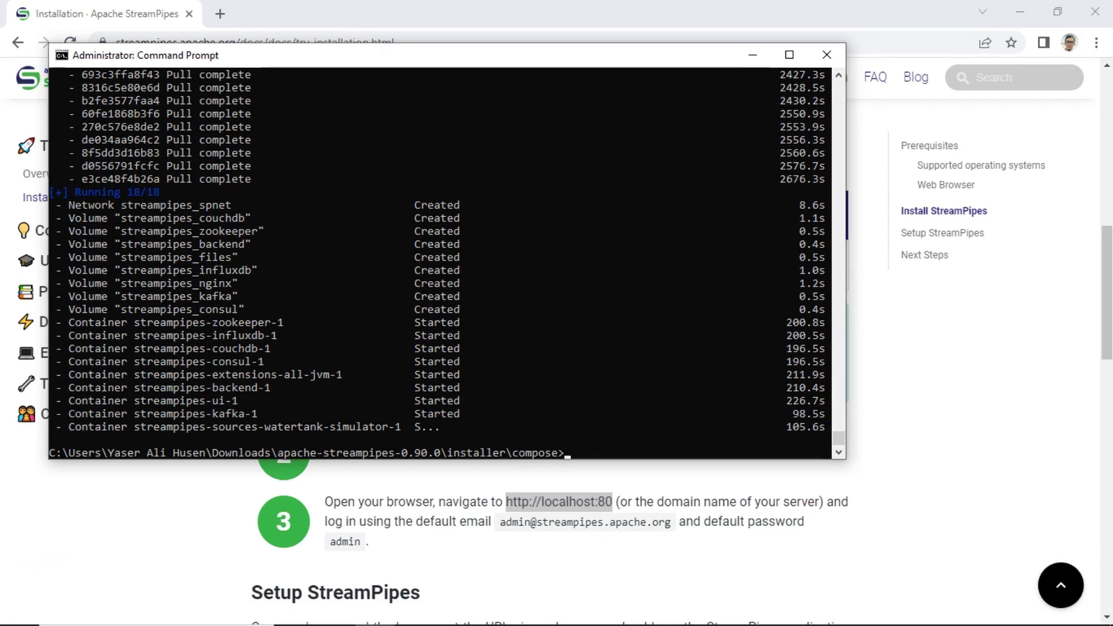
click(934, 331)
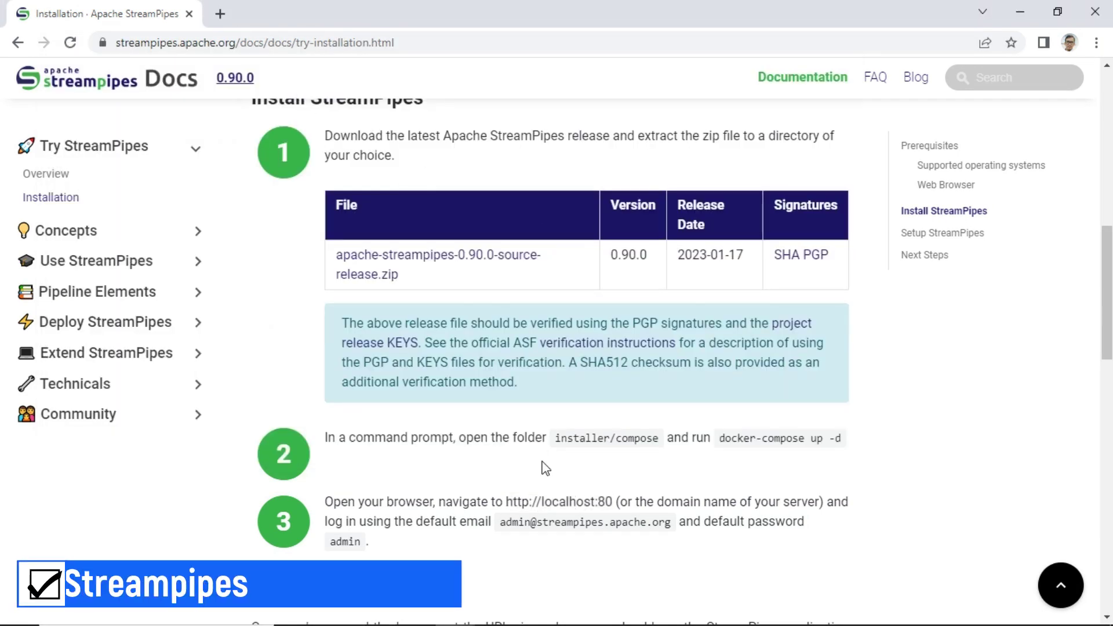
drag(615, 503, 505, 503)
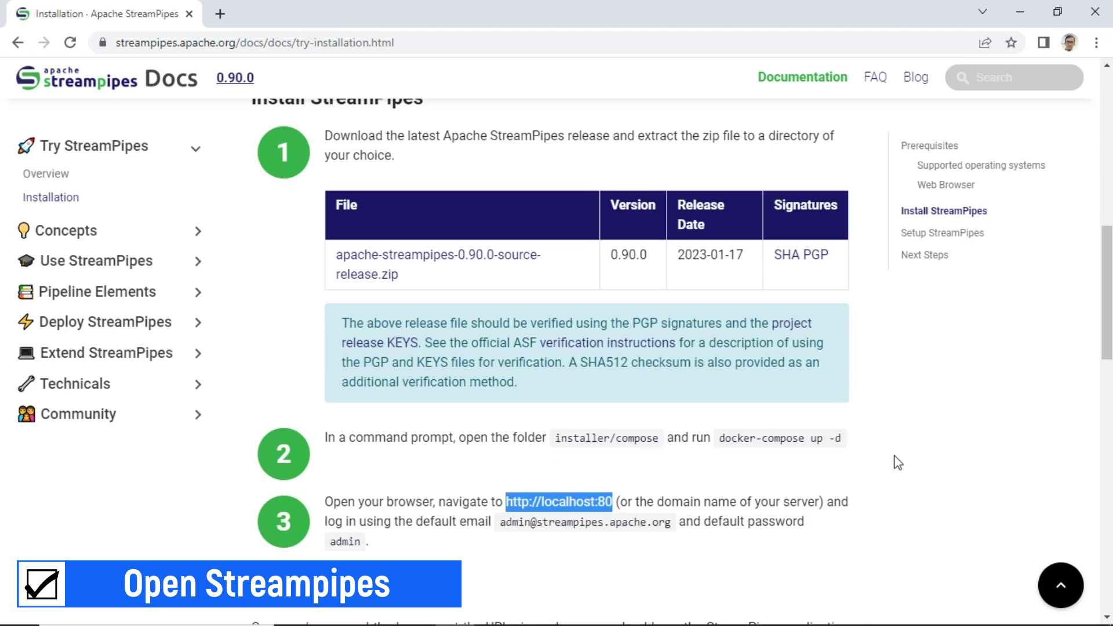